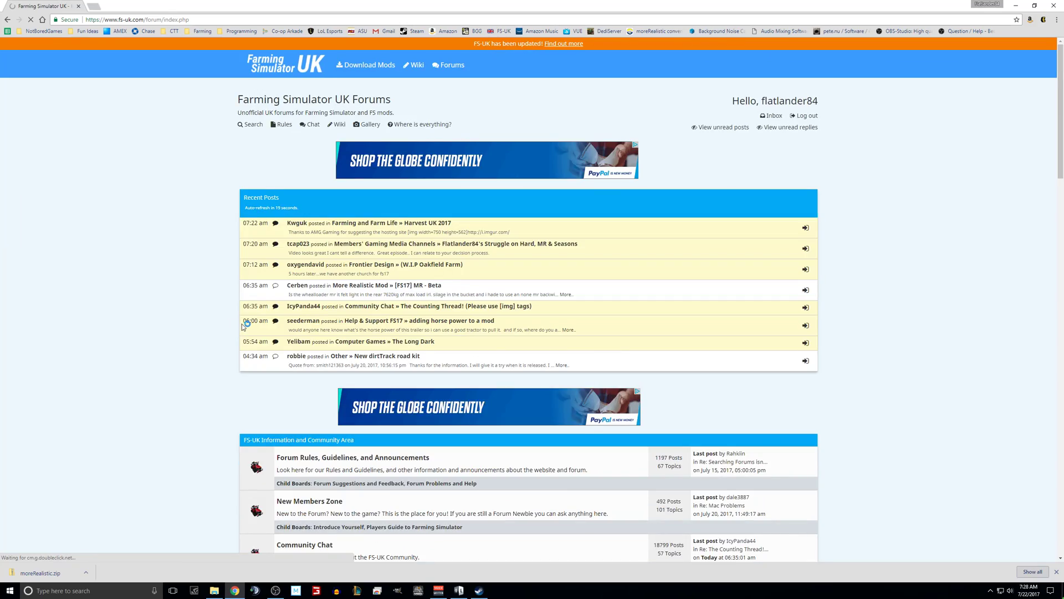
- Open the [FS17] MR - Beta topic on the forum's More Realistic Mod board
scroll(244, 325, "down", 2)
scroll(244, 328, "down", 4)
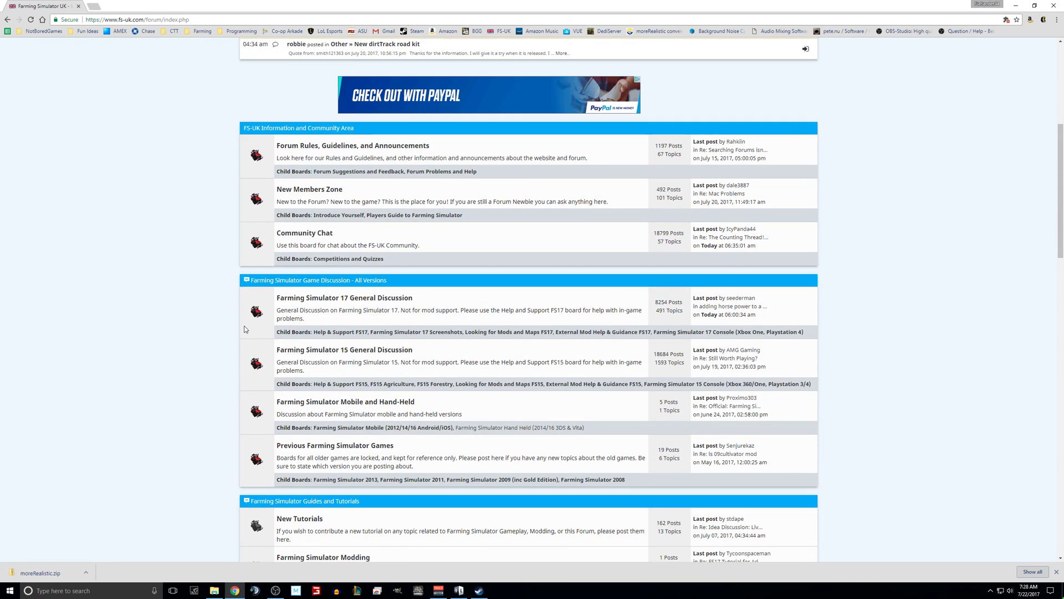
scroll(244, 328, "down", 7)
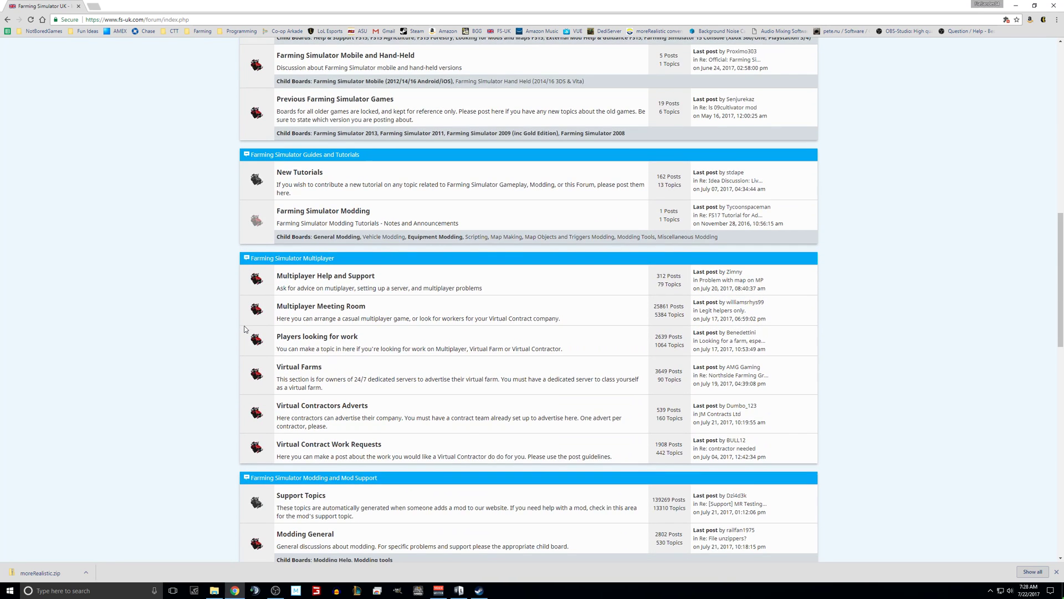
scroll(245, 329, "down", 3)
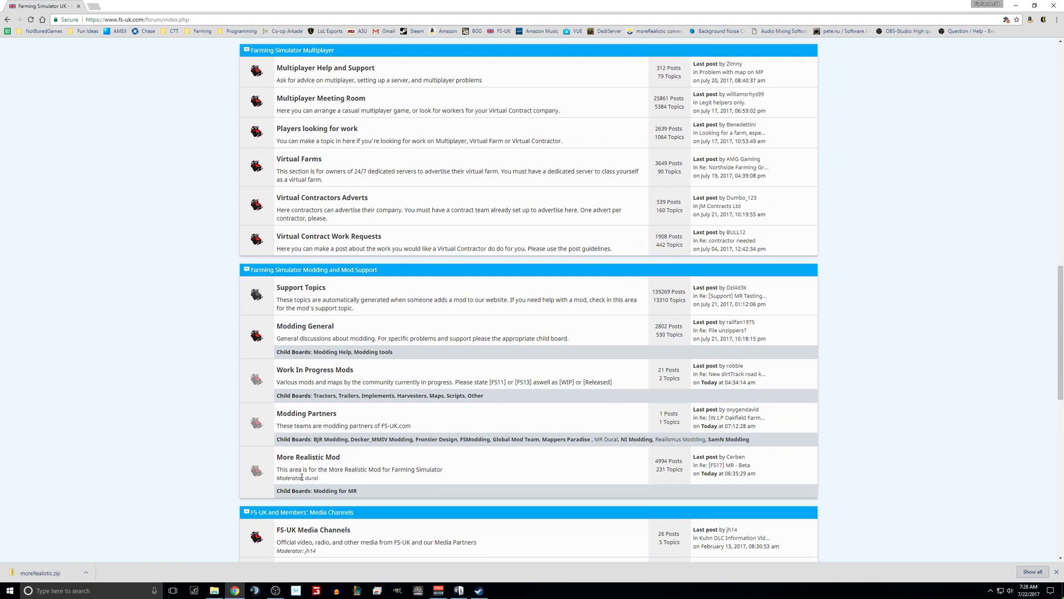
left_click(320, 463)
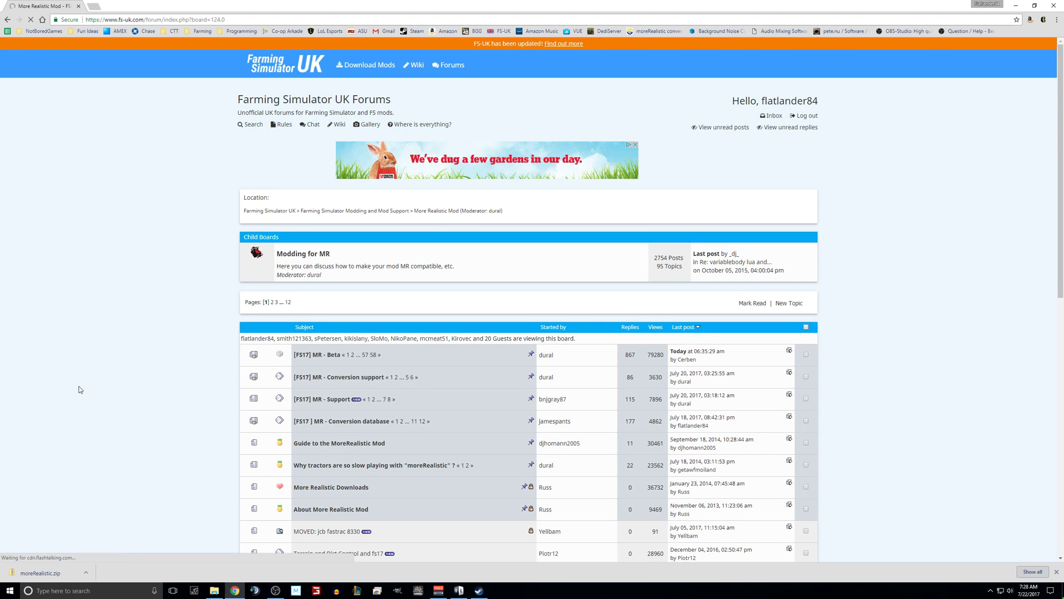
scroll(79, 386, "down", 2)
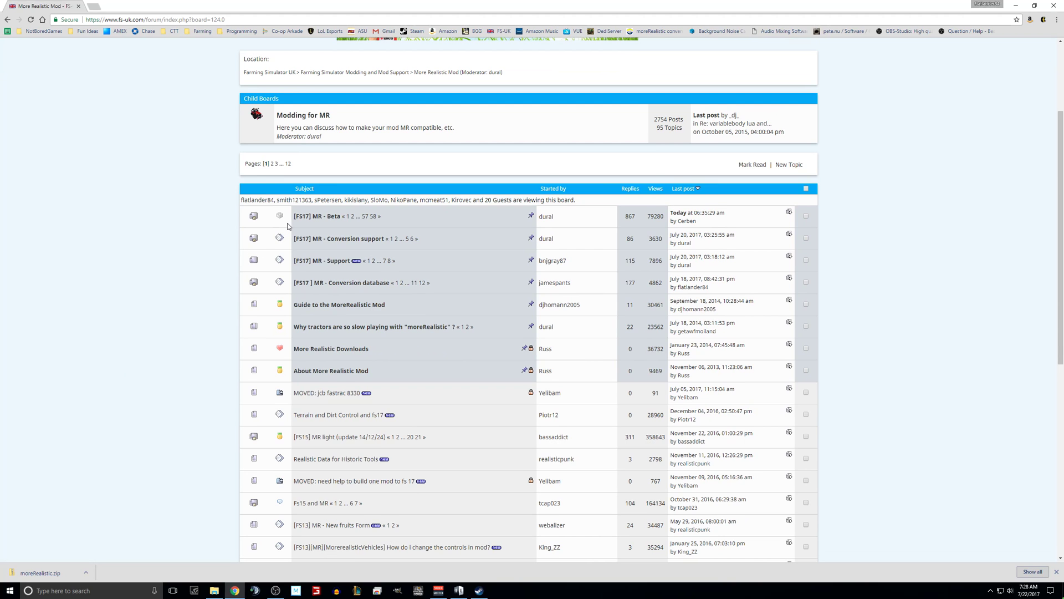
left_click(329, 221)
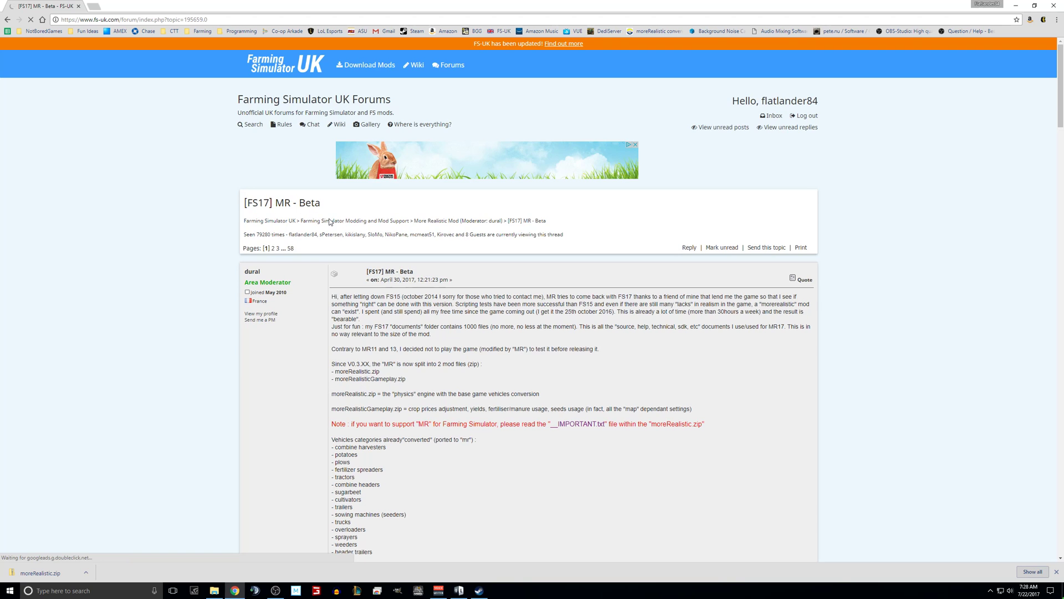
- Review the mod description in the topic's opening posts and open the author's Google Drive link from the first post
scroll(134, 421, "down", 2)
scroll(132, 407, "down", 2)
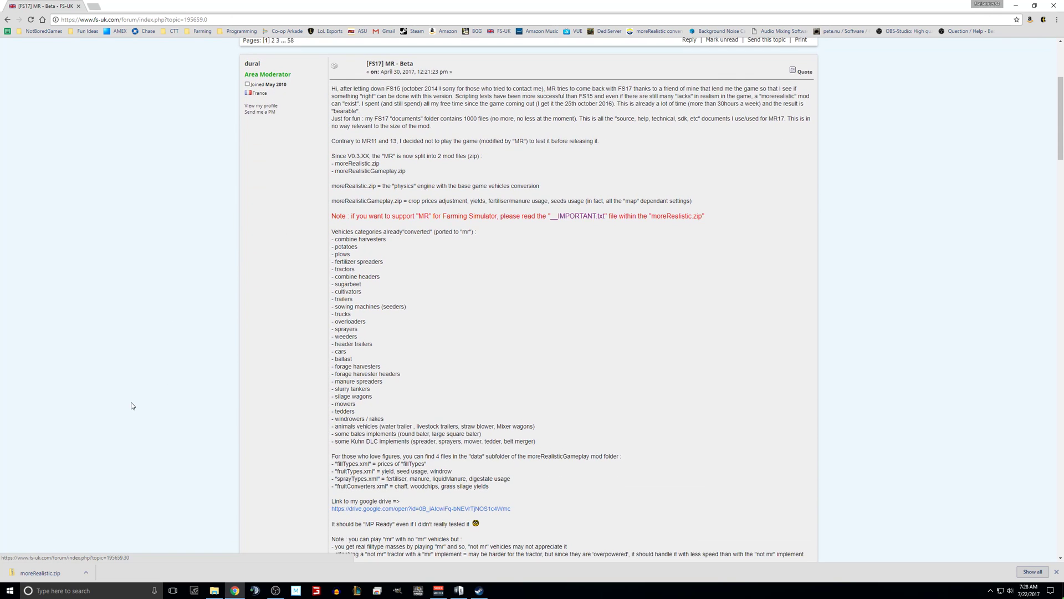
scroll(373, 387, "down", 5)
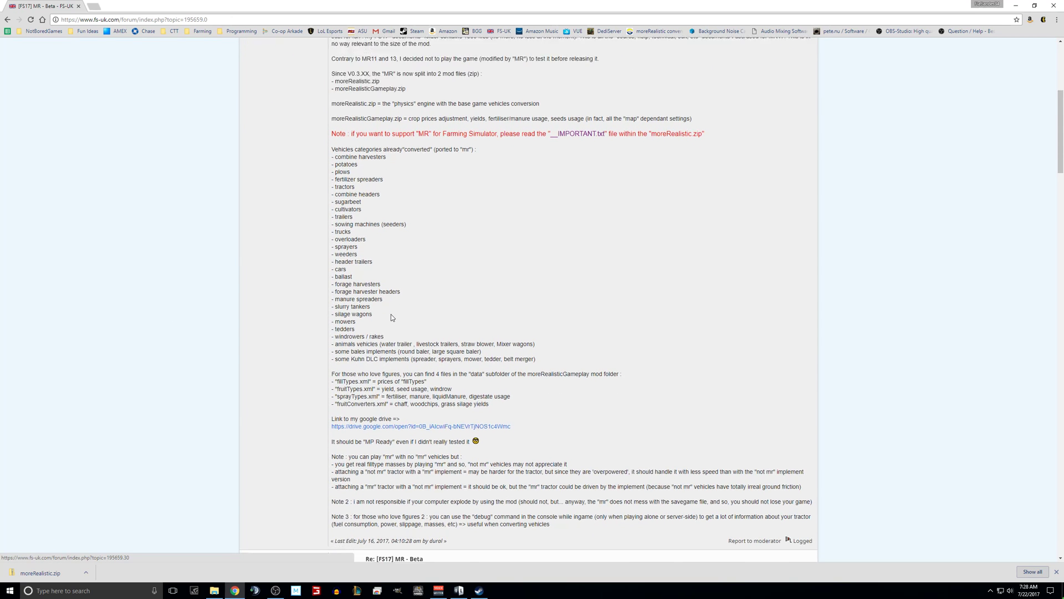
scroll(436, 423, "down", 6)
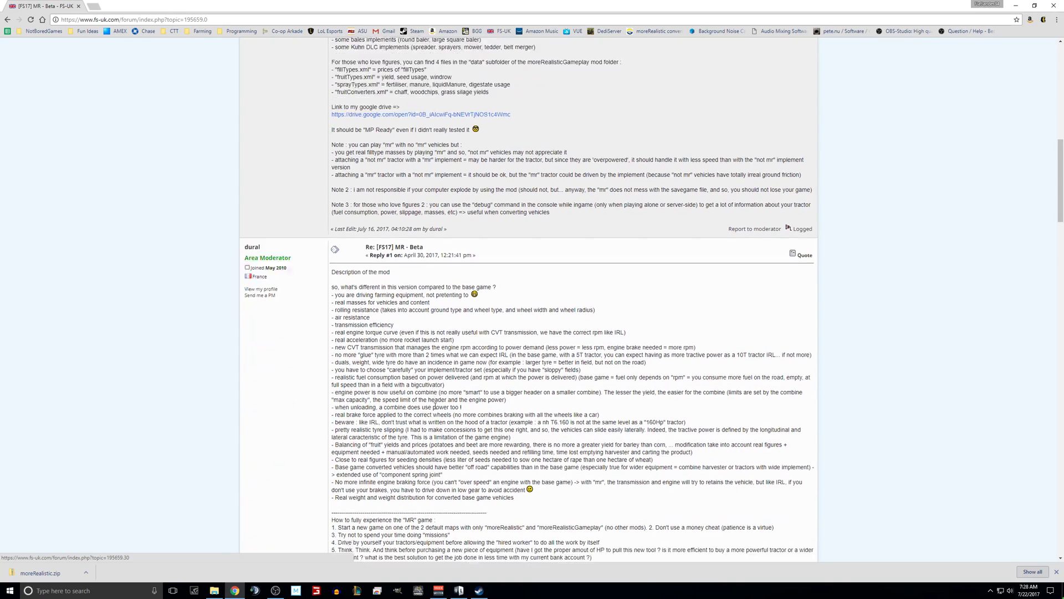
scroll(435, 410, "up", 14)
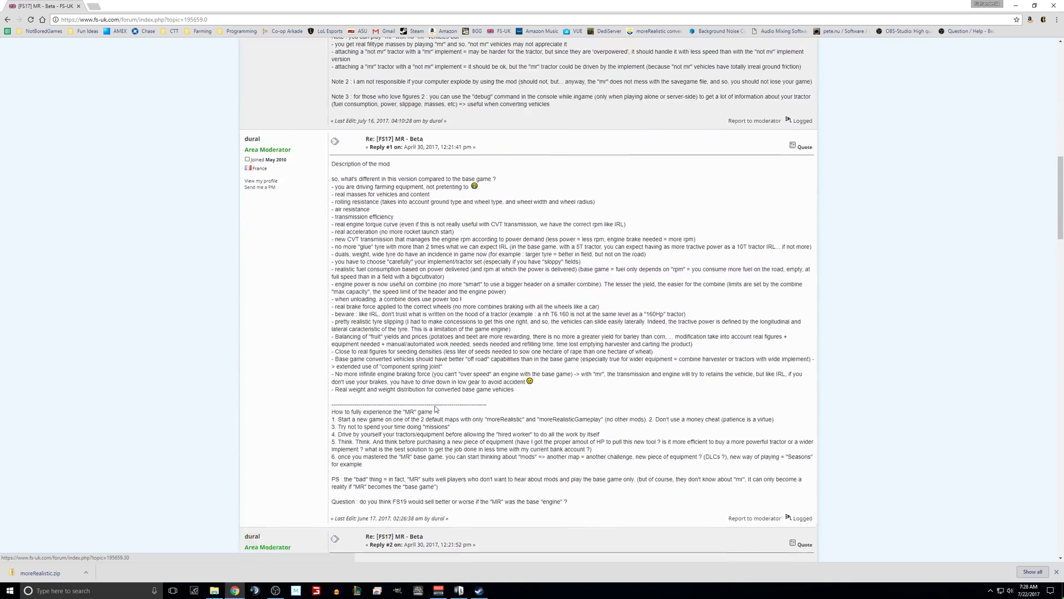
scroll(436, 409, "up", 3)
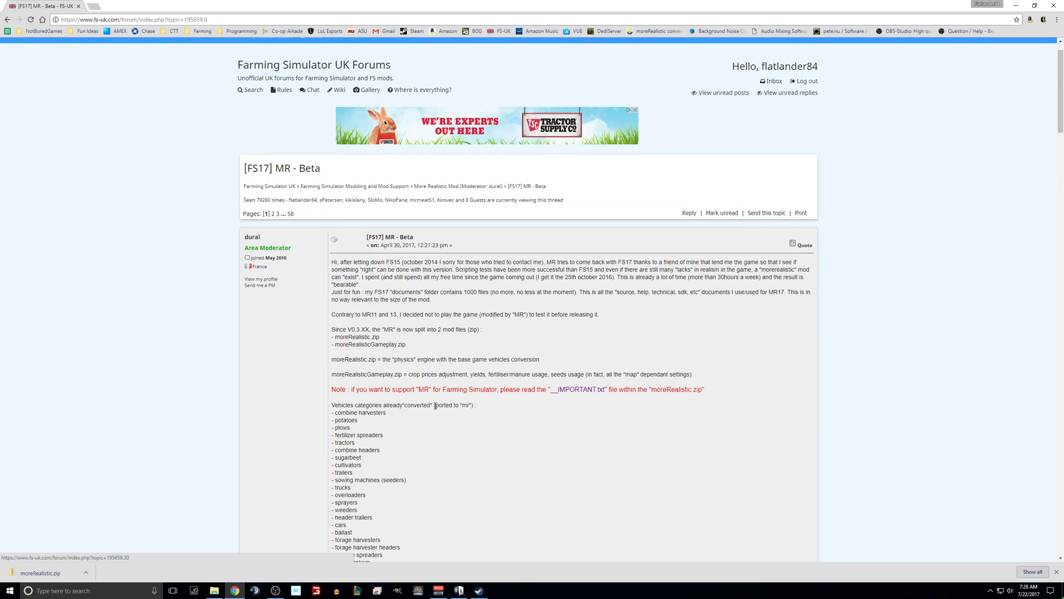
scroll(427, 433, "down", 3)
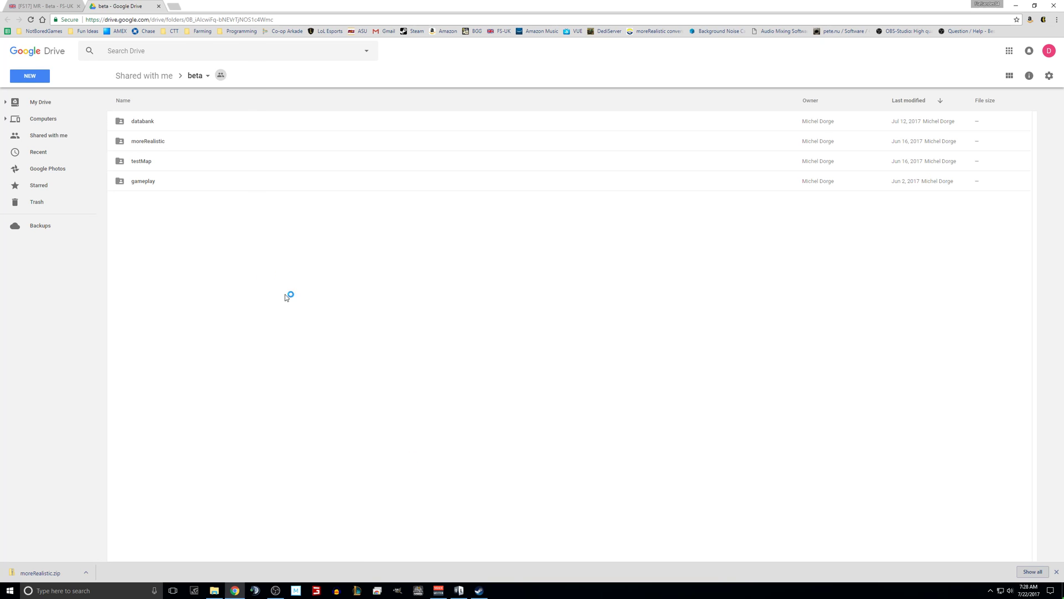
left_click(178, 182)
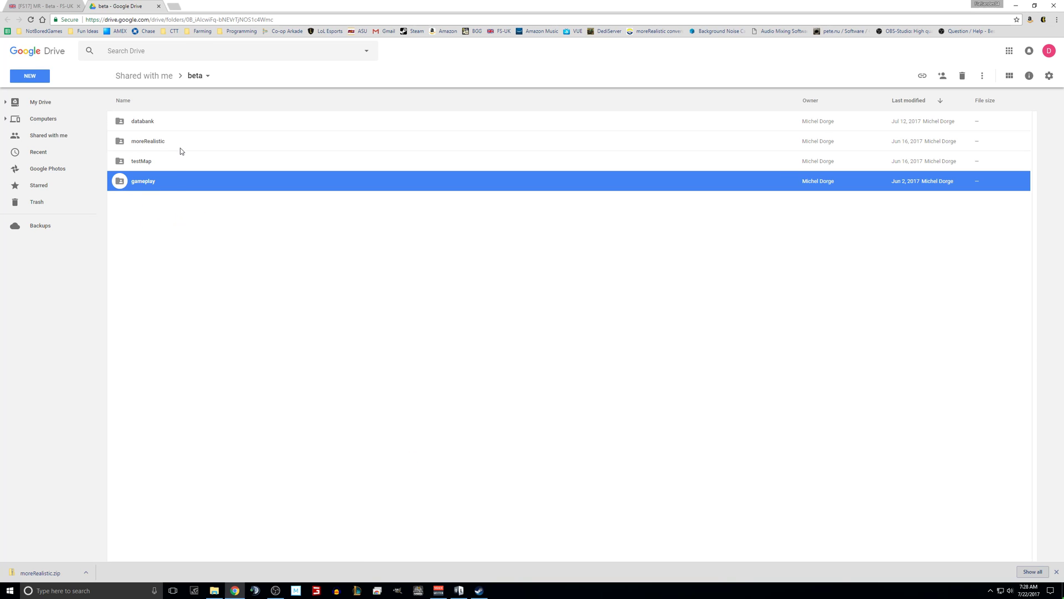
left_click(170, 146)
left_click(182, 187)
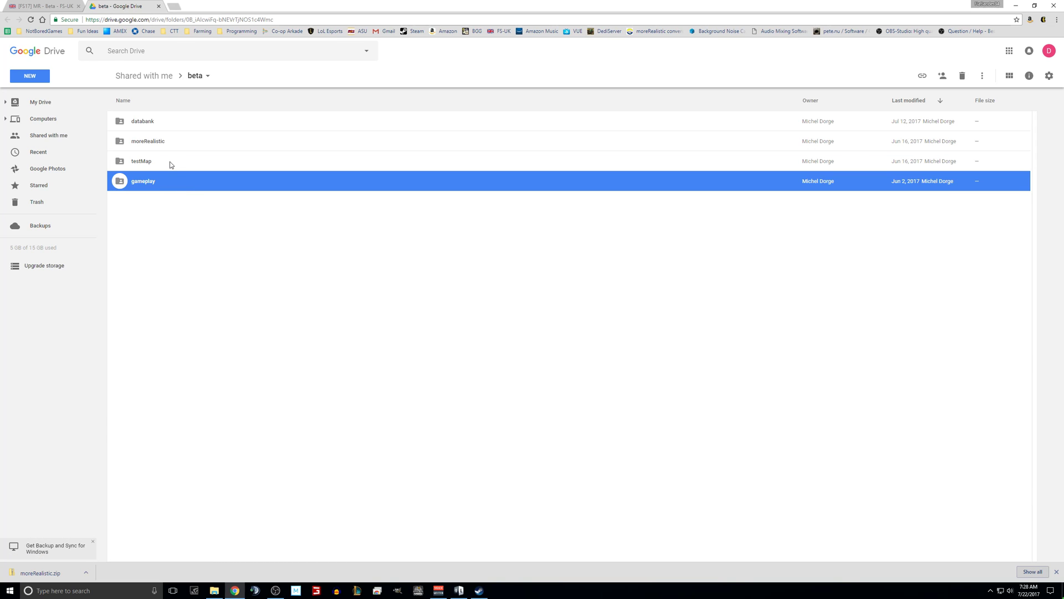
left_click(178, 143)
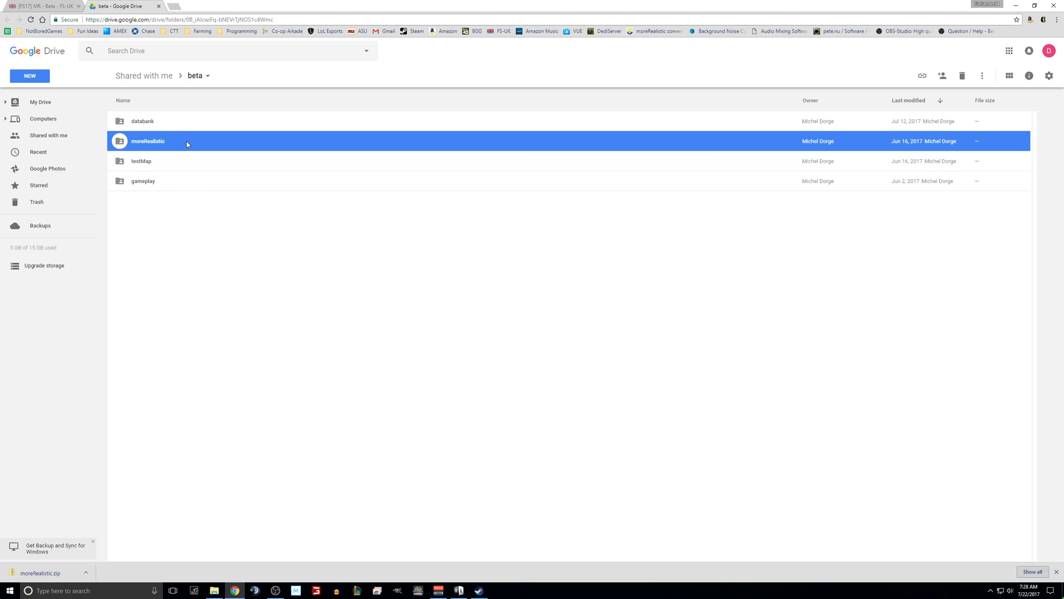
- Download moreRealisticGameplay.zip from the v0.1.11 subfolder of the gameplay folder
double_click(176, 182)
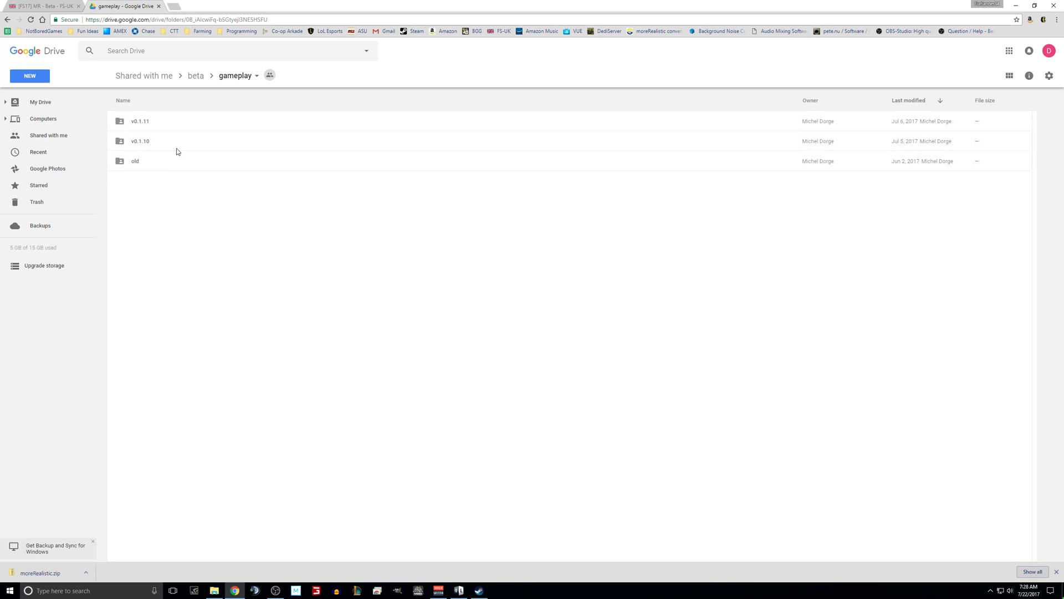
double_click(162, 118)
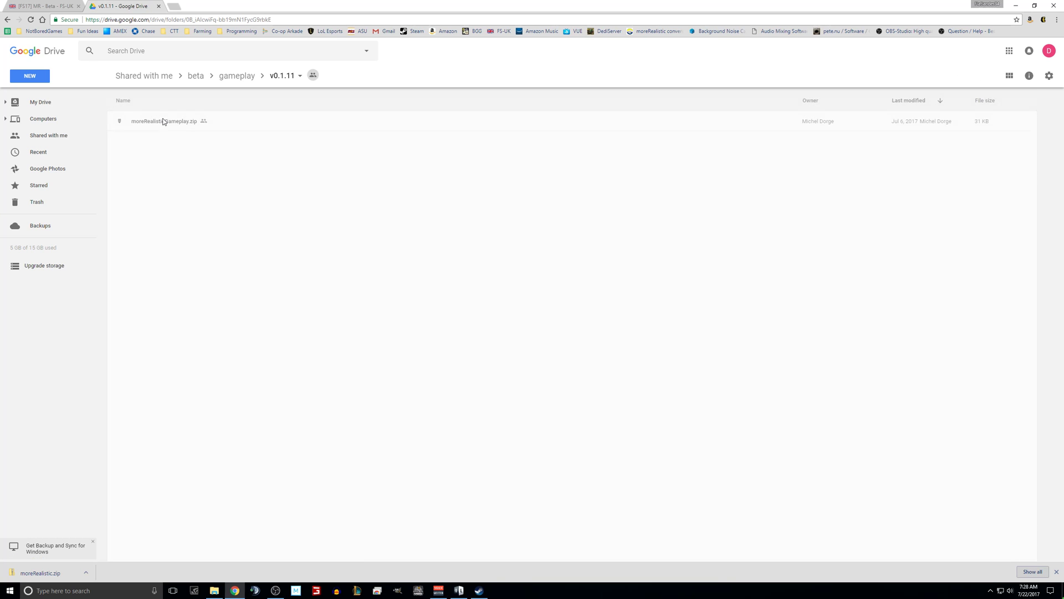
left_click(176, 123)
right_click(175, 124)
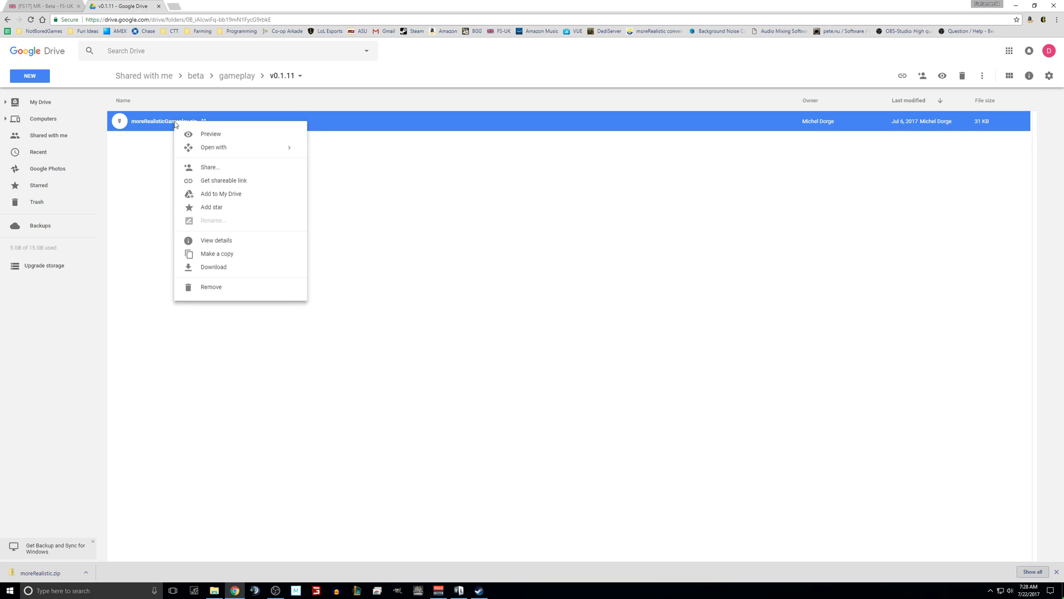
left_click(229, 266)
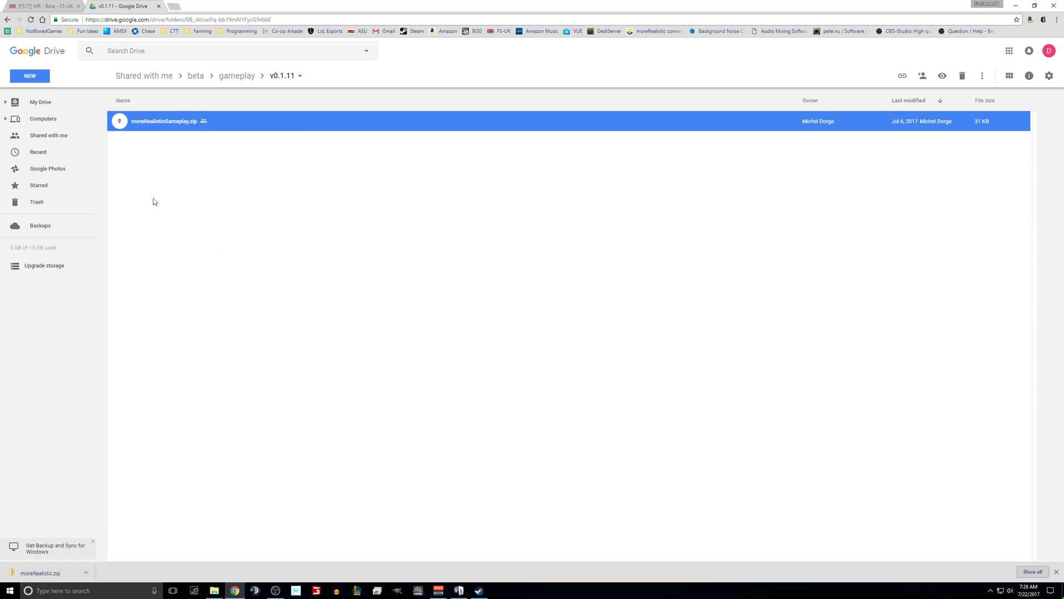
- Return to the beta folder and download moreRealistic.zip from the v0.4.21 subfolder of the moreRealistic folder
left_click(7, 20)
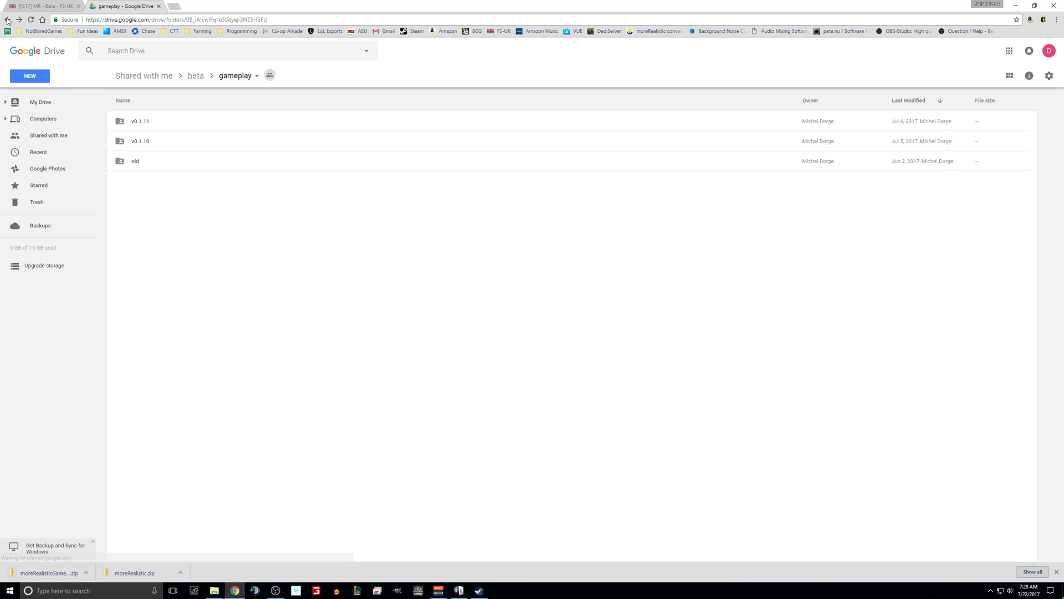
left_click(7, 20)
double_click(199, 141)
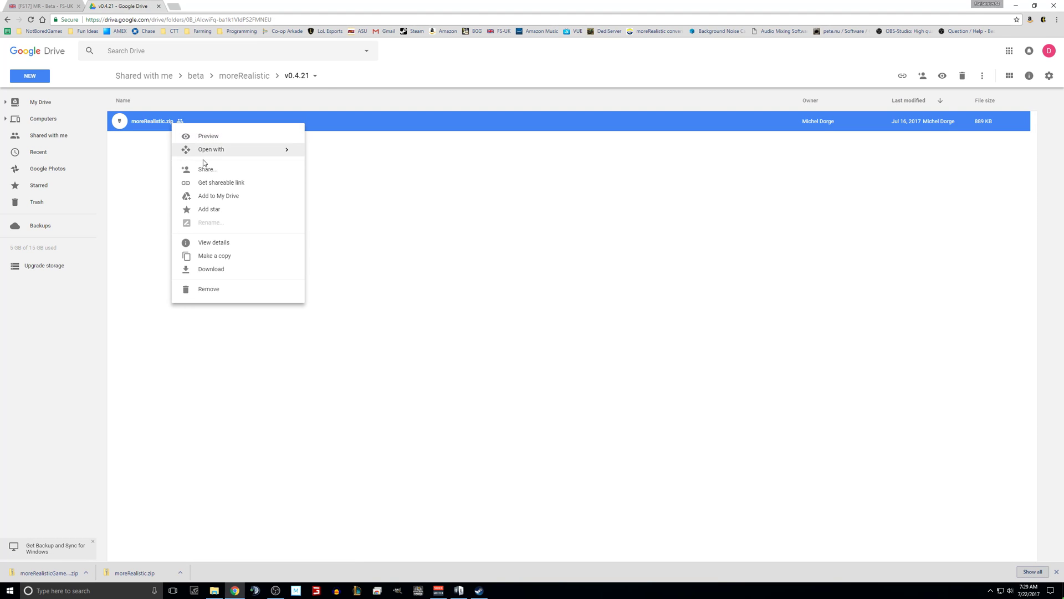
left_click(216, 268)
- Switch to File Explorer and transfer the moreRealistic and moreRealisticGameplay zips from Downloads into the FarmingSimulator2017 mods folder under My Games
left_click(214, 590)
left_click_drag(786, 233, 687, 155)
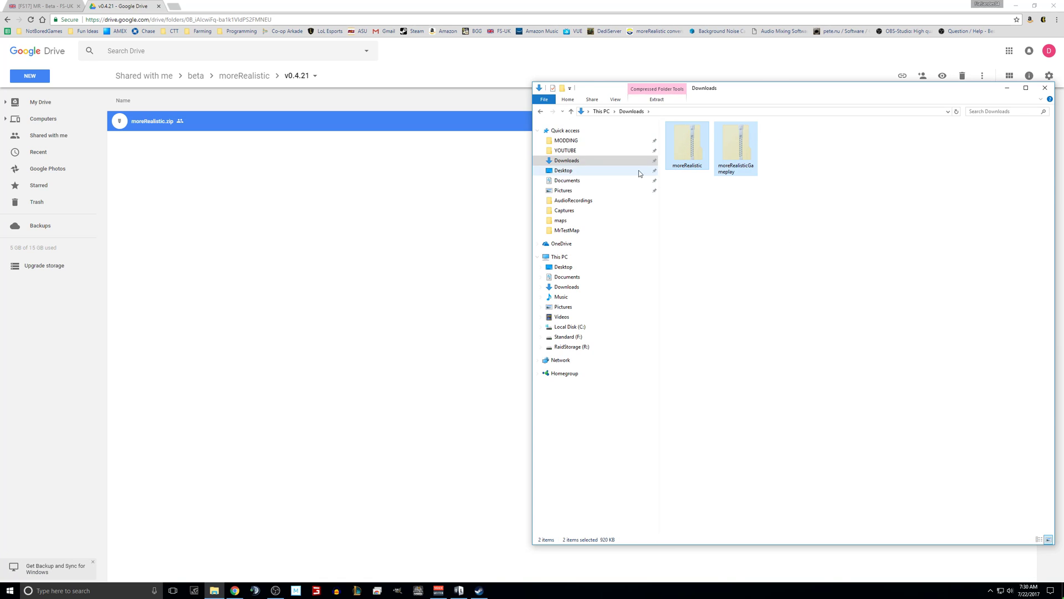
left_click(566, 140)
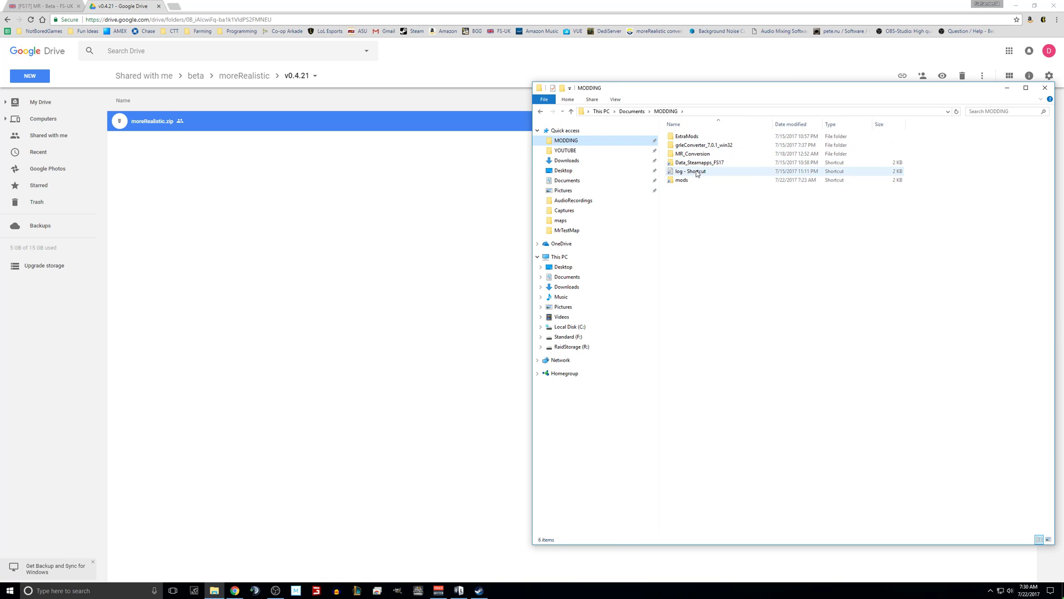
double_click(683, 179)
left_click(721, 113)
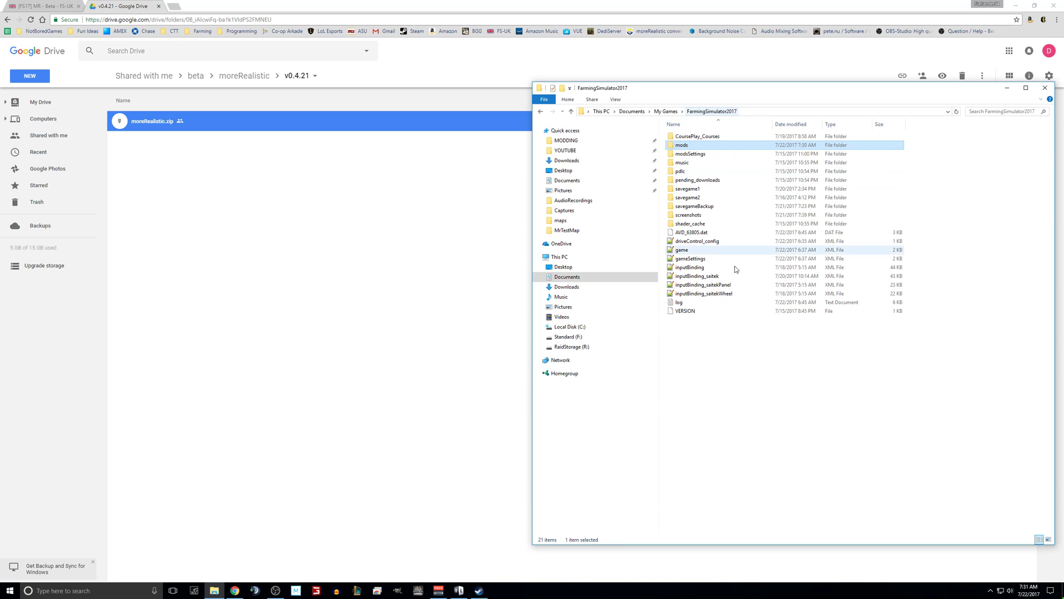
double_click(693, 148)
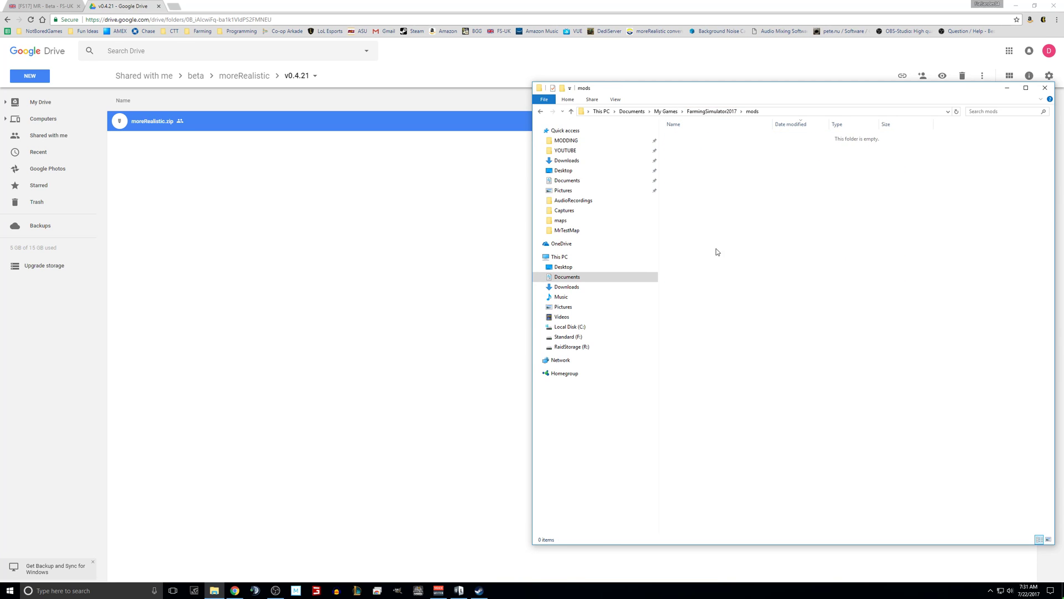
right_click(722, 204)
left_click(751, 263)
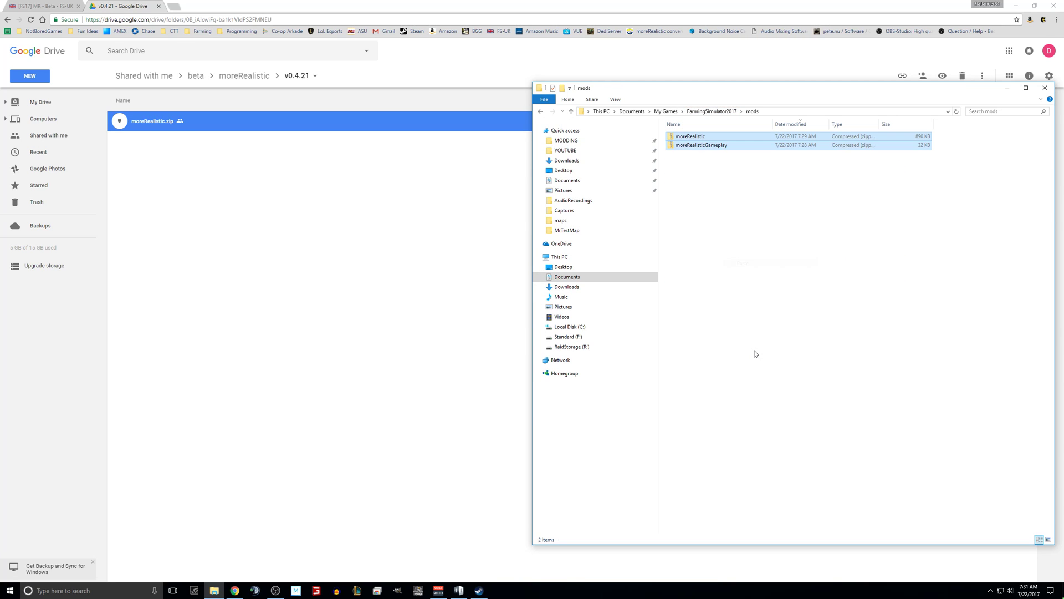
left_click(722, 200)
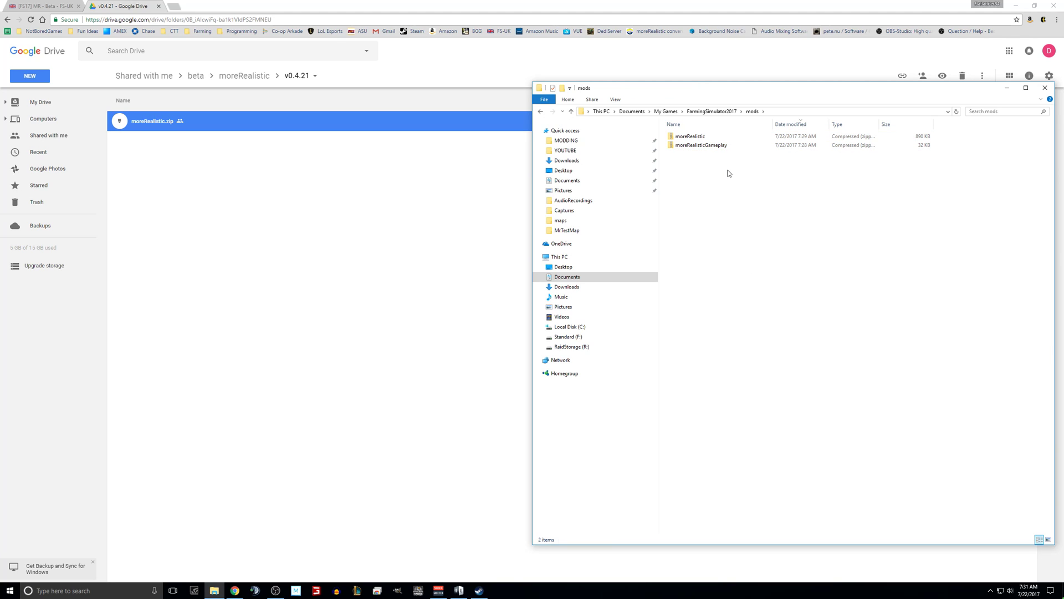
- Examine the Kuhn vehicle XML files inside the moreRealistic archive, under data, vehiclesOverriding, tools, kuhn
left_click(690, 136)
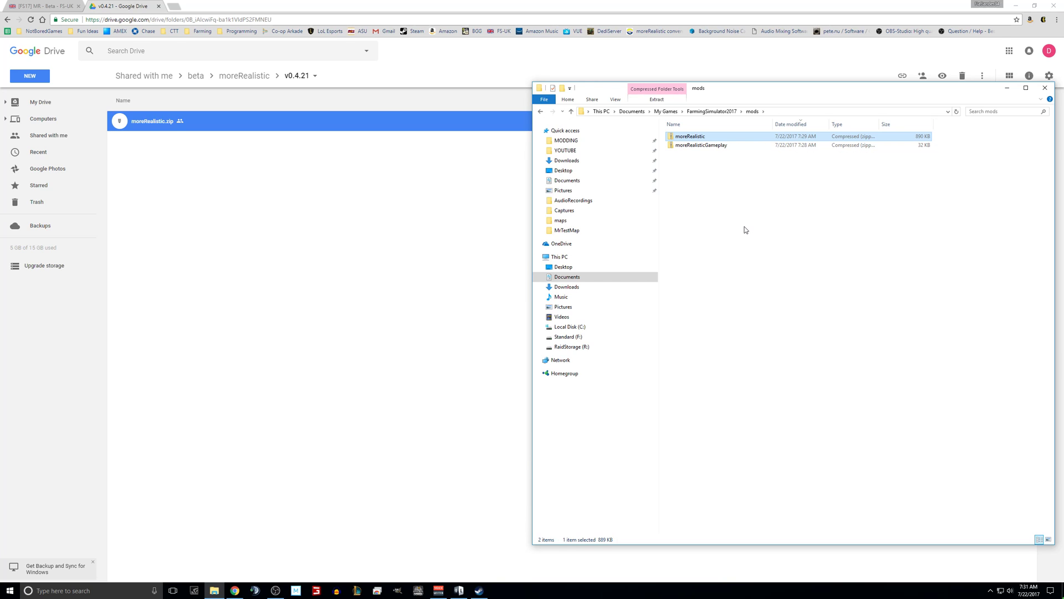
left_click(730, 222)
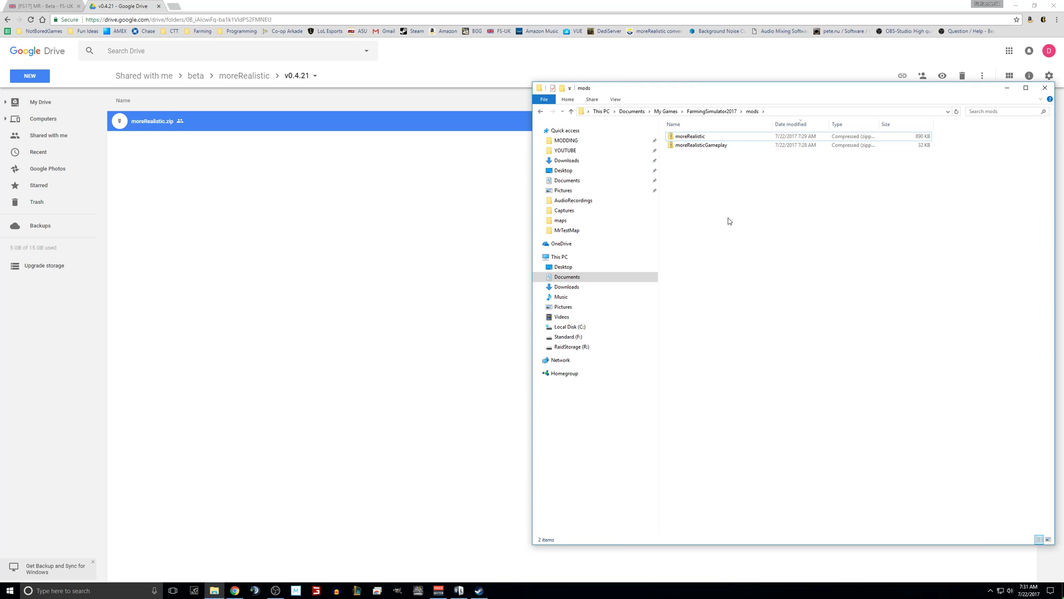
left_click_drag(723, 199, 694, 137)
double_click(694, 137)
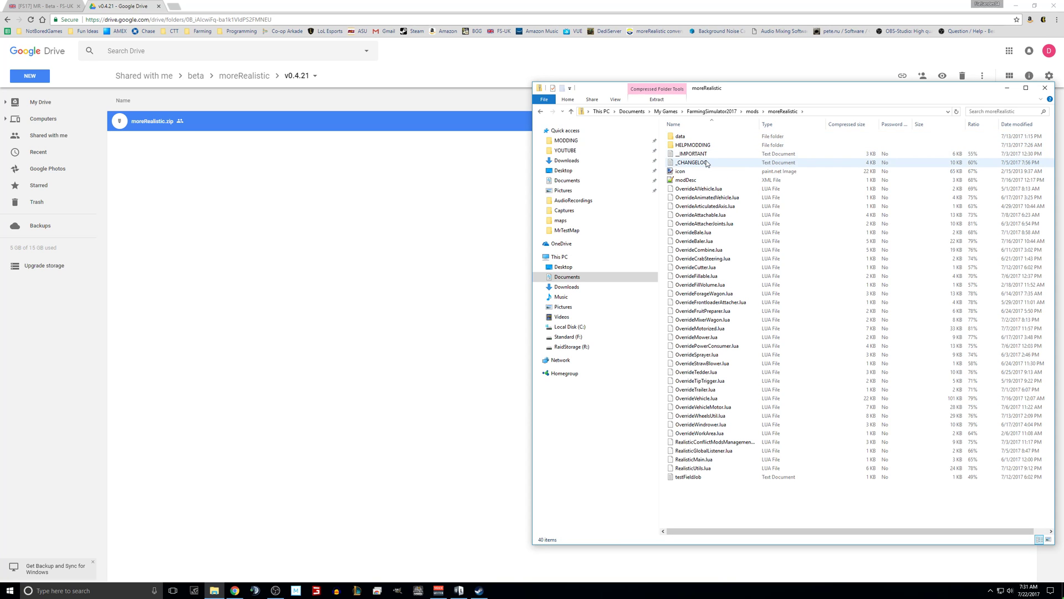
double_click(695, 135)
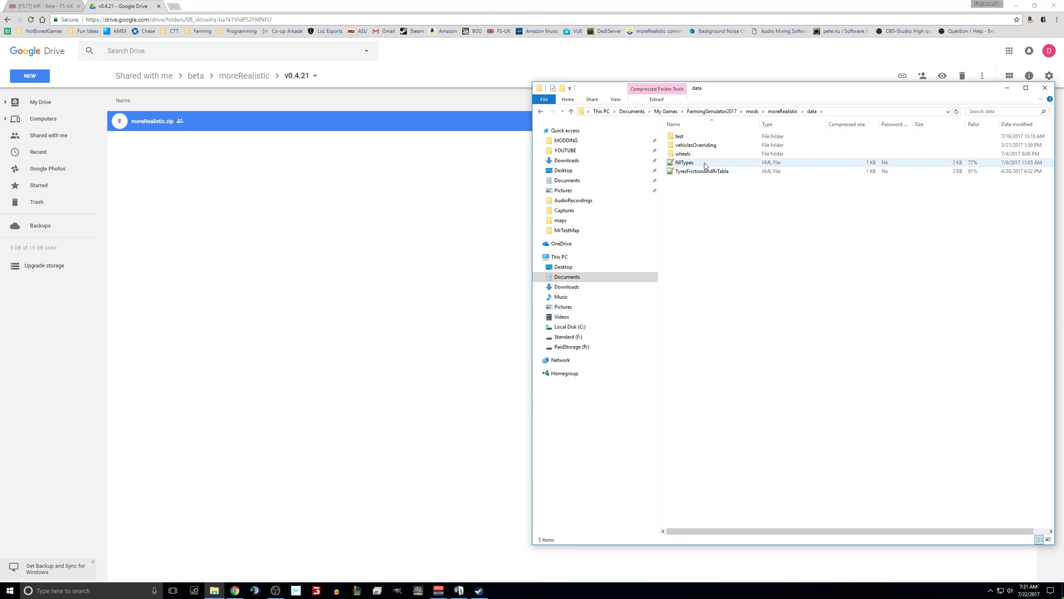
double_click(696, 145)
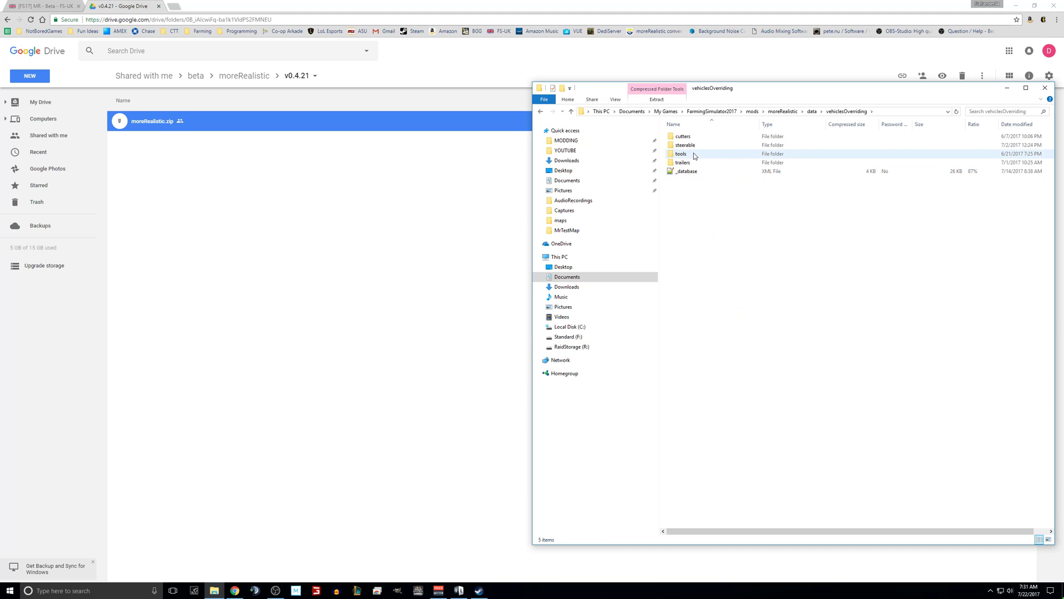
double_click(694, 154)
left_click(694, 199)
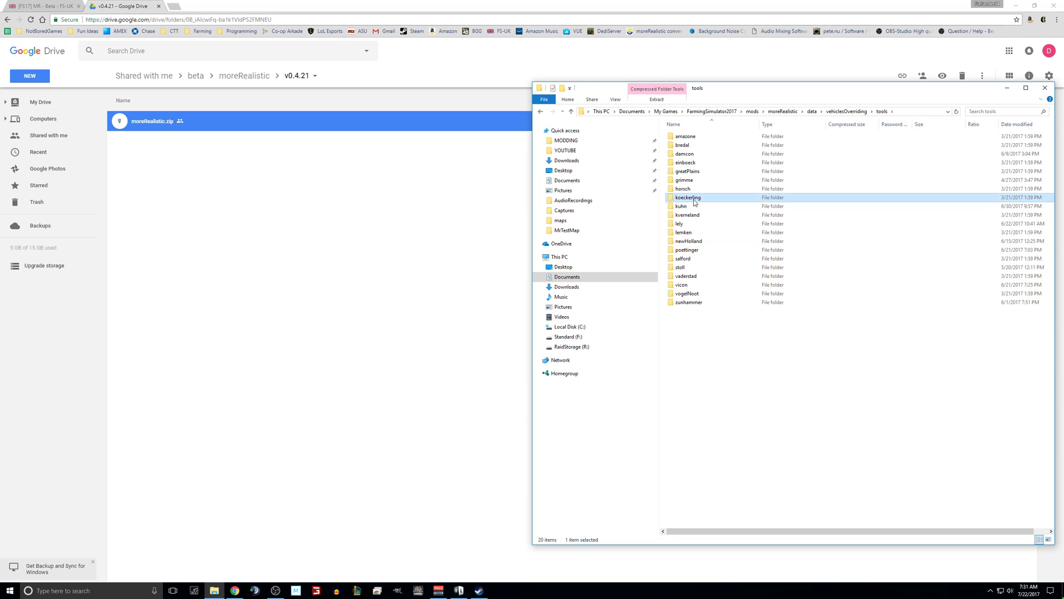
double_click(683, 206)
left_click(715, 206)
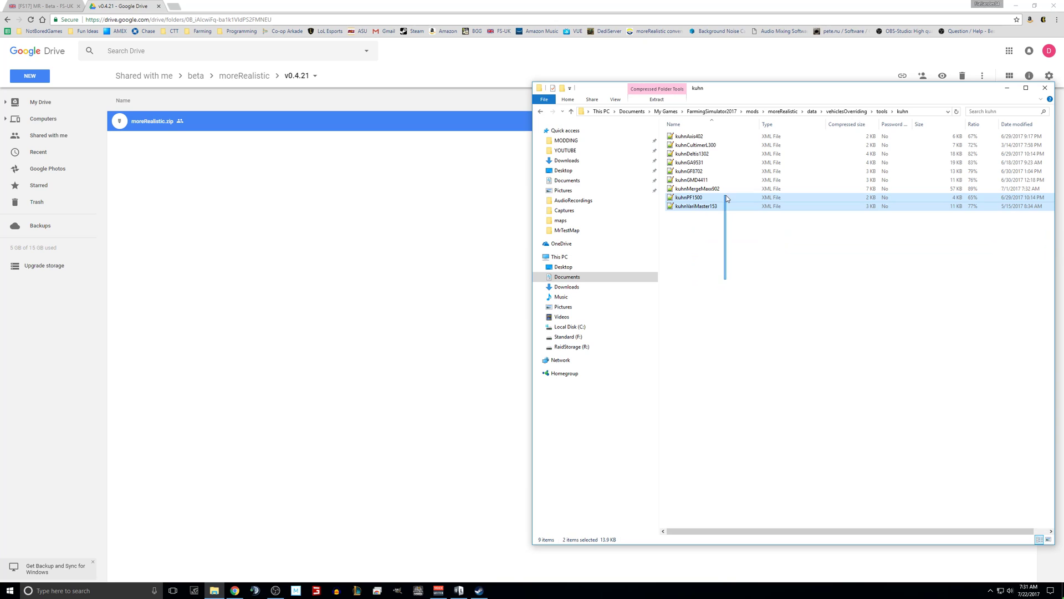
left_click(711, 181)
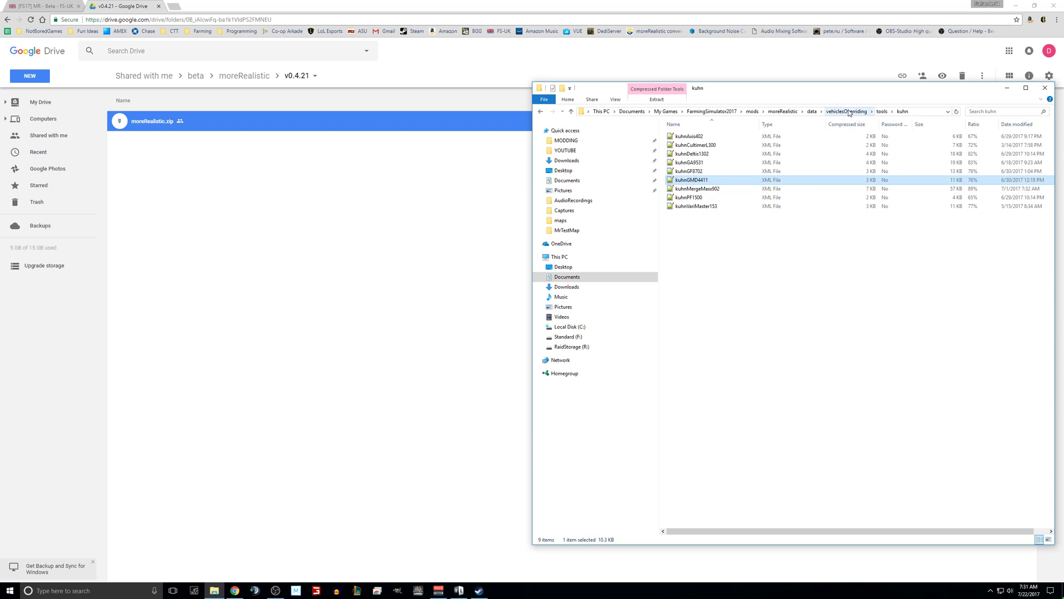
- Go back to the moreRealistic archive's data folder, and switch to Chrome to review the [FS17] MR - Beta forum thread
left_click(770, 286)
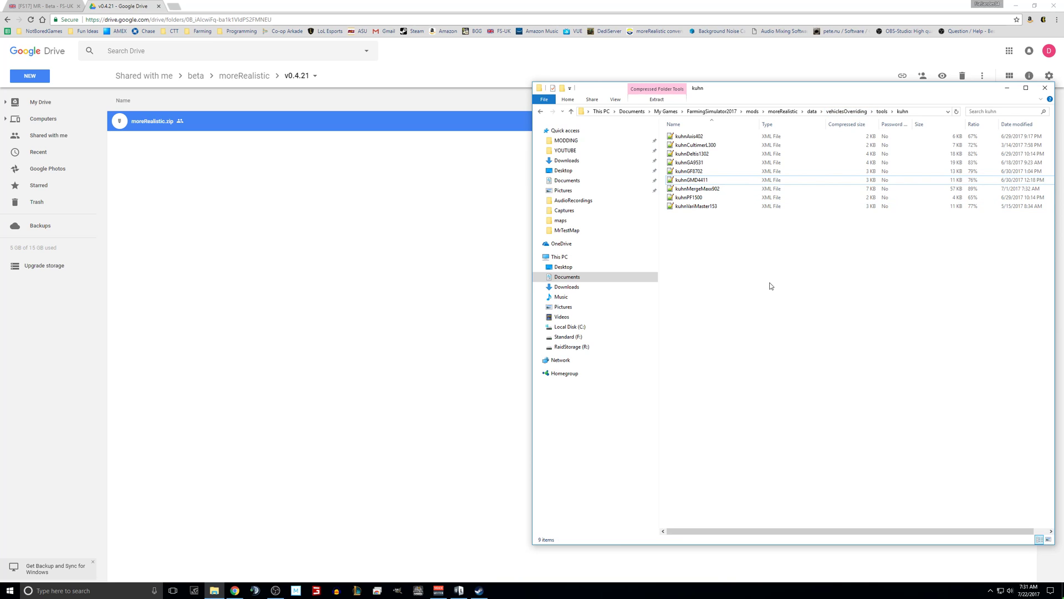
left_click(813, 112)
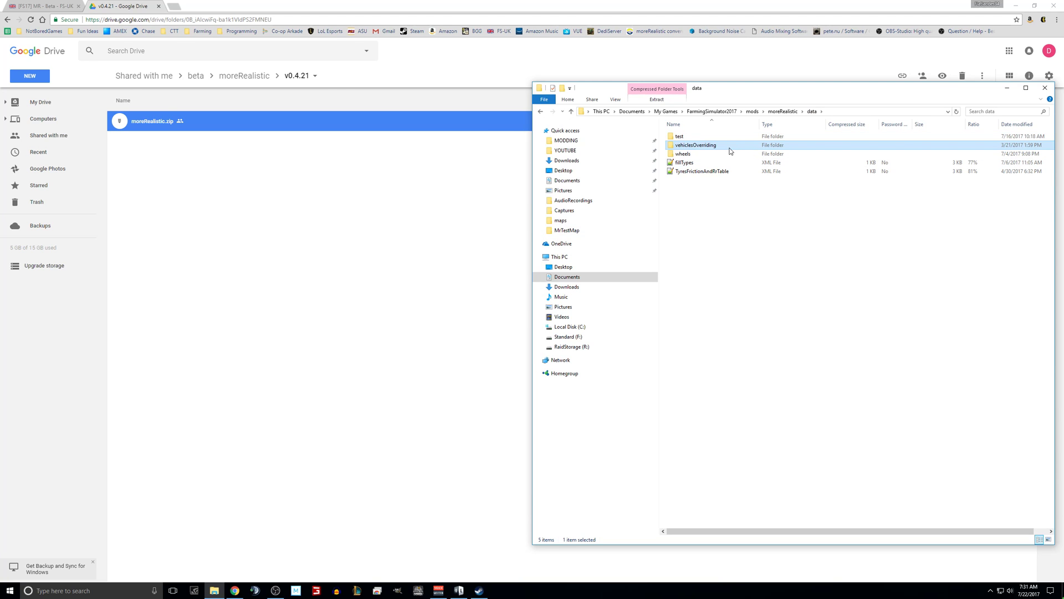
left_click(28, 5)
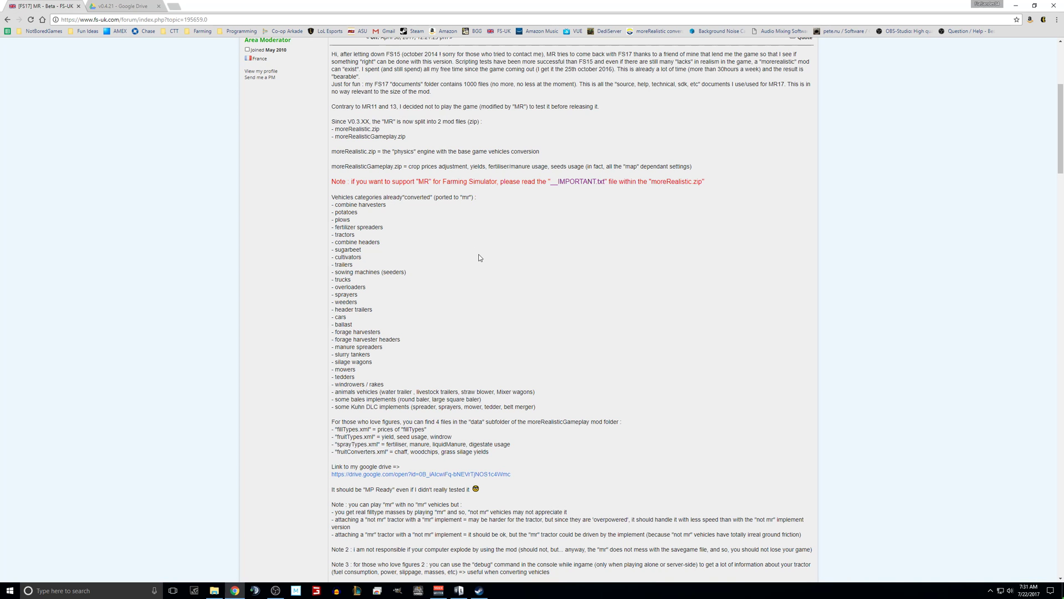
scroll(451, 457, "down", 5)
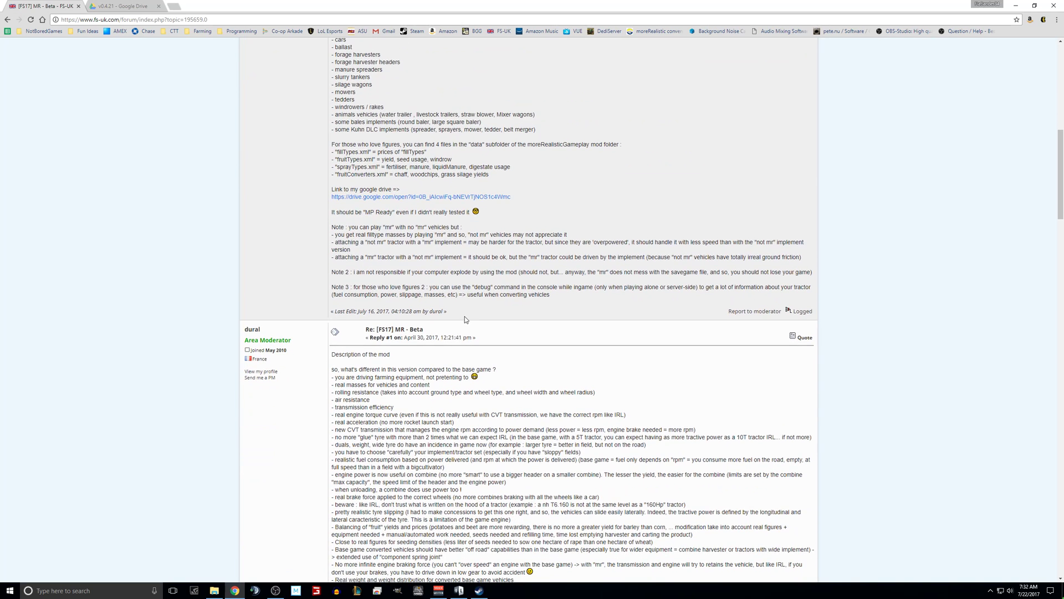
left_click(138, 7)
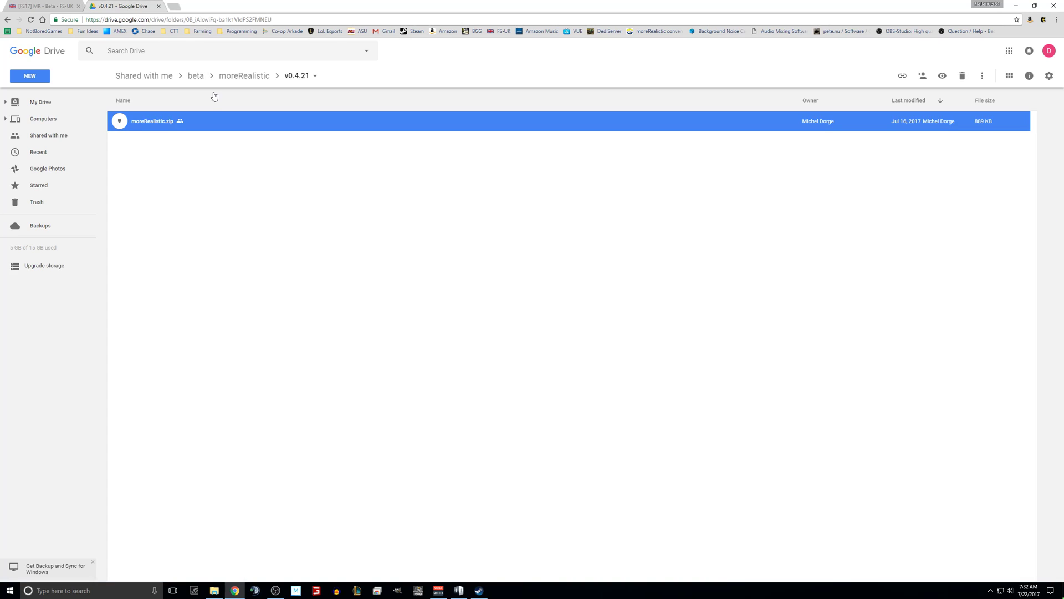
left_click(47, 4)
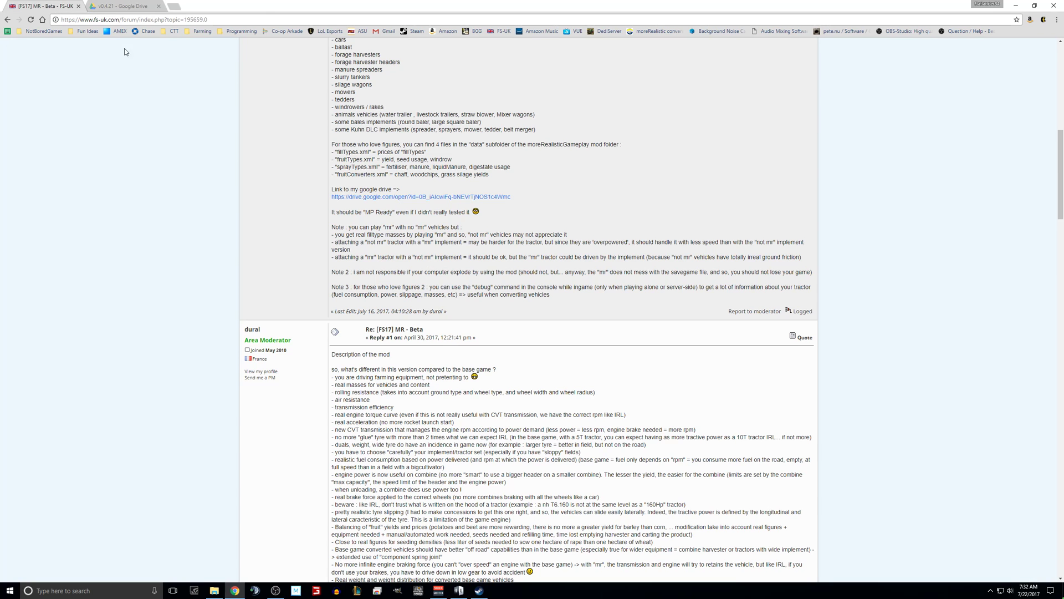
scroll(305, 240, "up", 10)
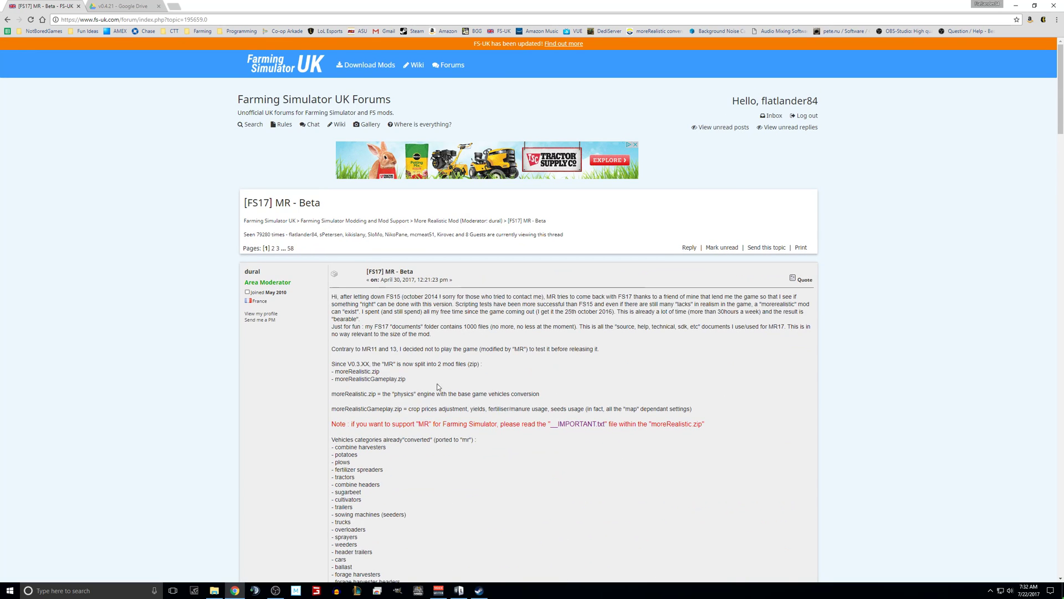
- Open the More Realistic Mod board from the Farming Simulator Modding and Mod Support section of the forum index
left_click(442, 68)
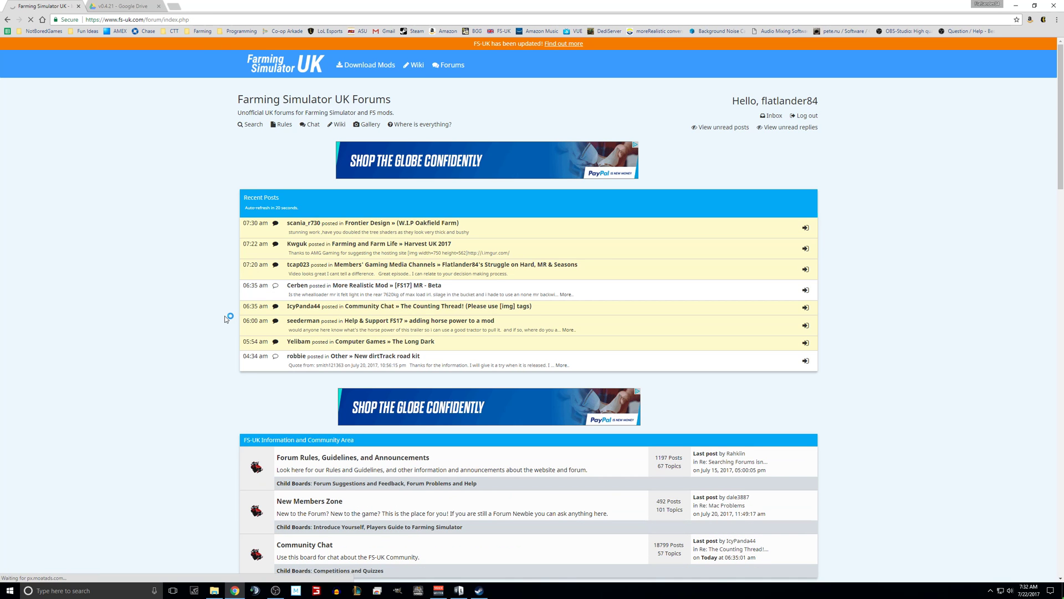
scroll(179, 348, "down", 1)
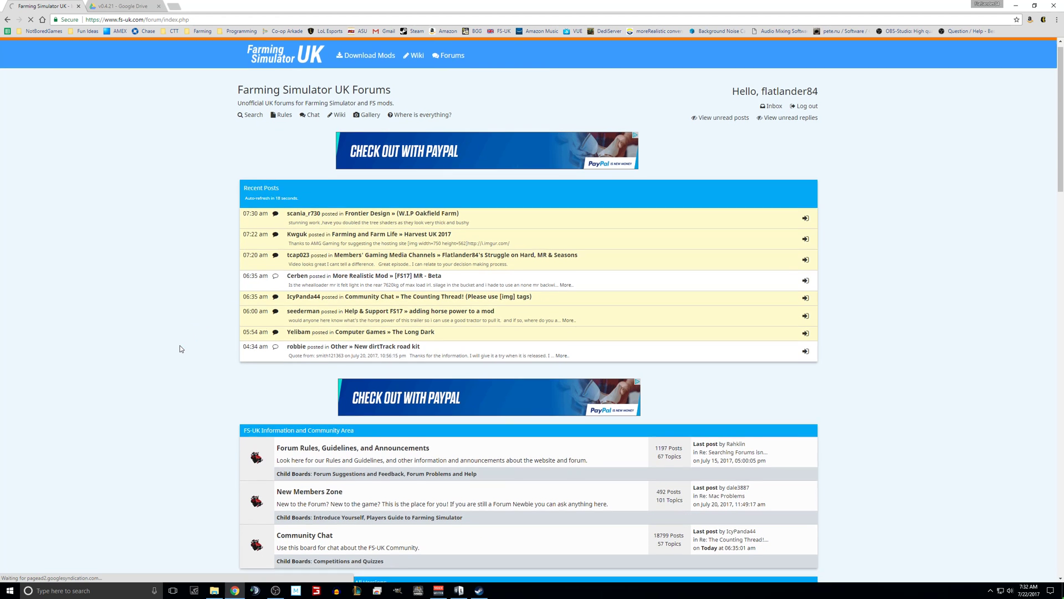
scroll(180, 348, "down", 7)
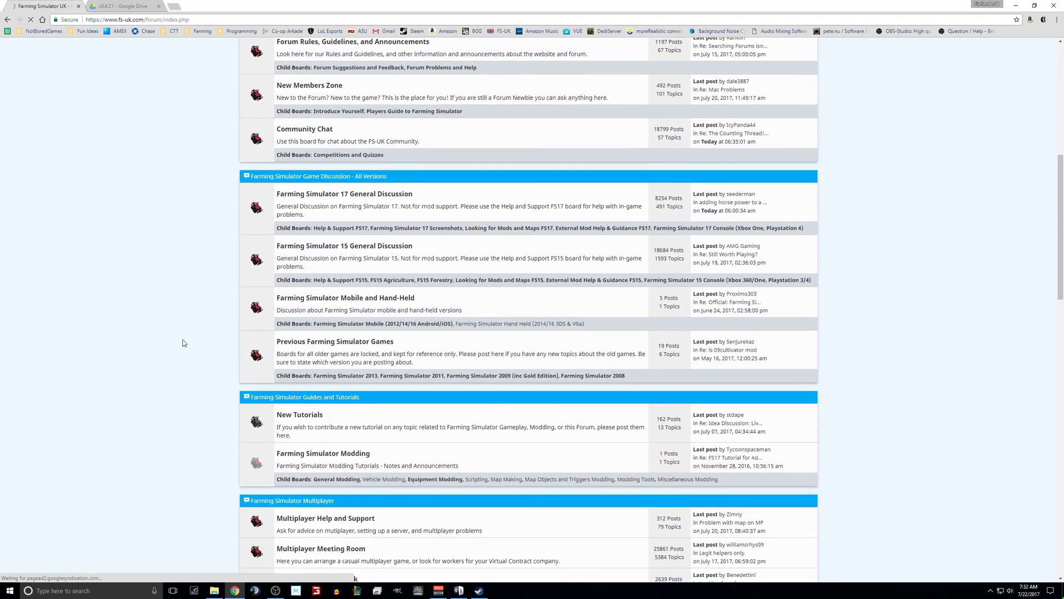
scroll(183, 342, "down", 7)
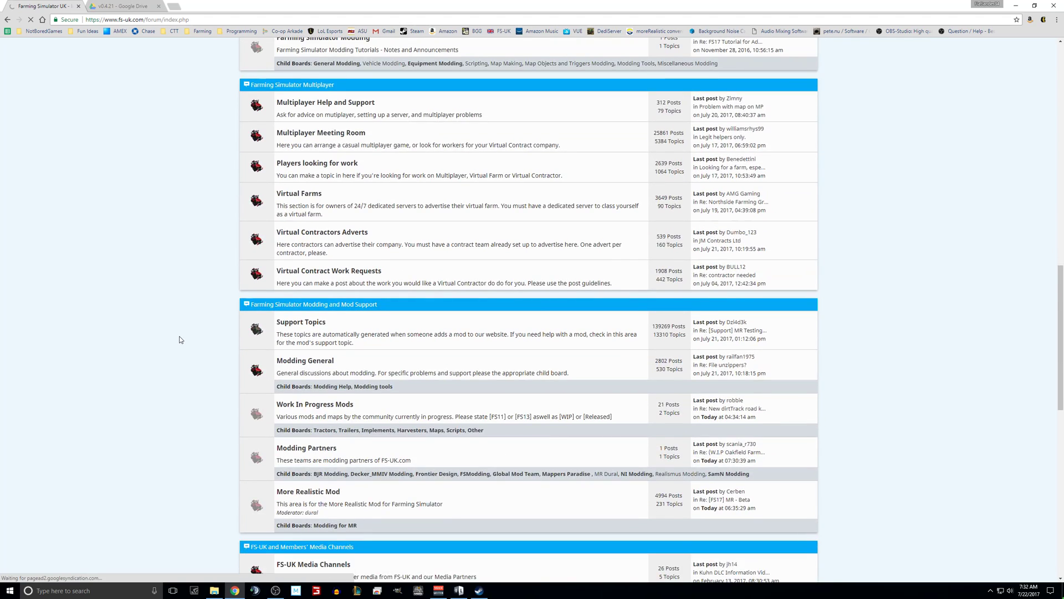
scroll(180, 340, "down", 5)
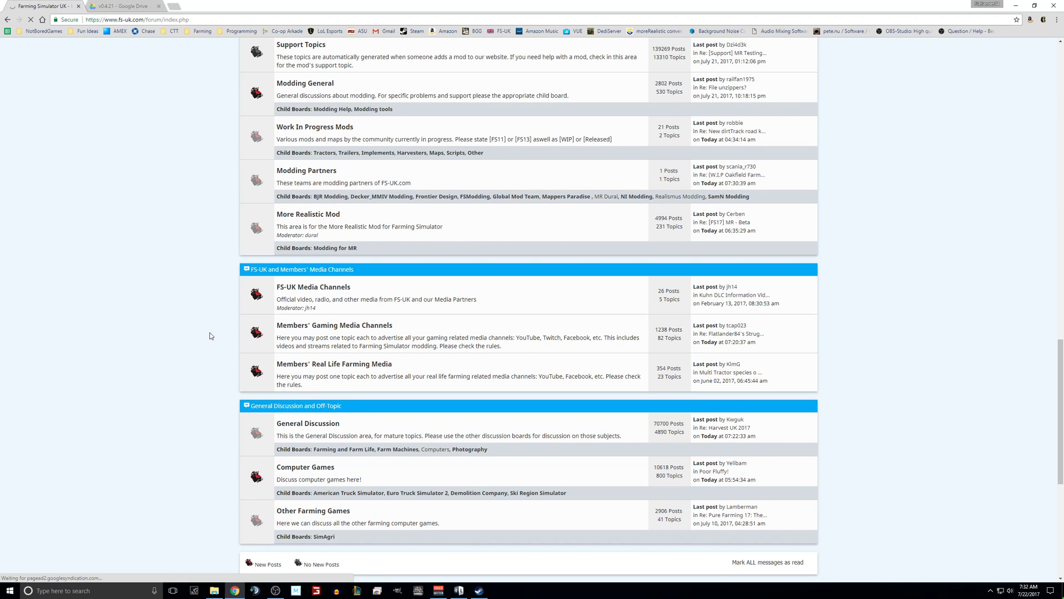
scroll(162, 419, "up", 8)
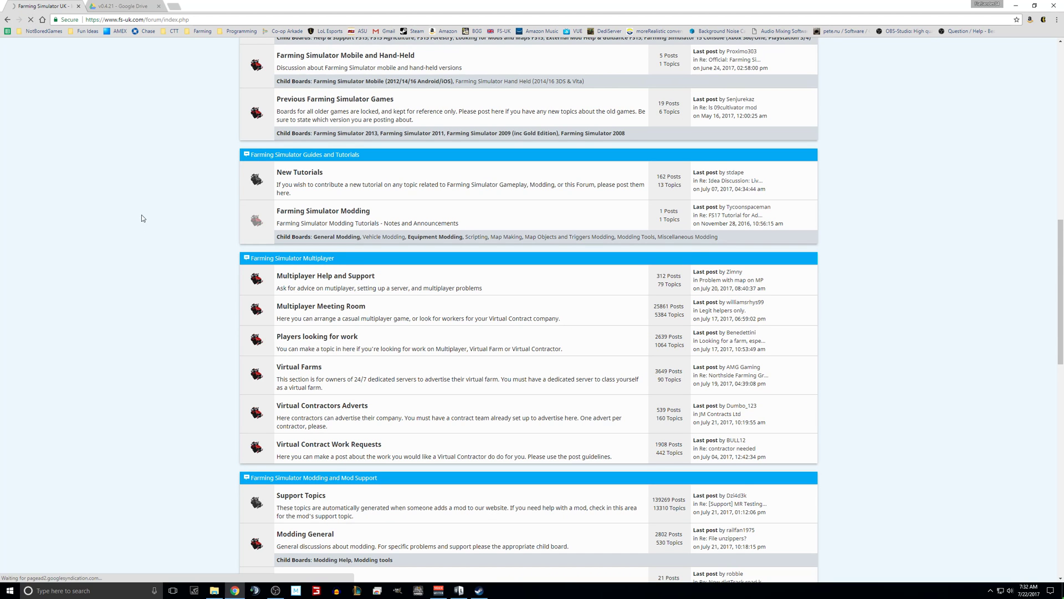
scroll(133, 322, "up", 6)
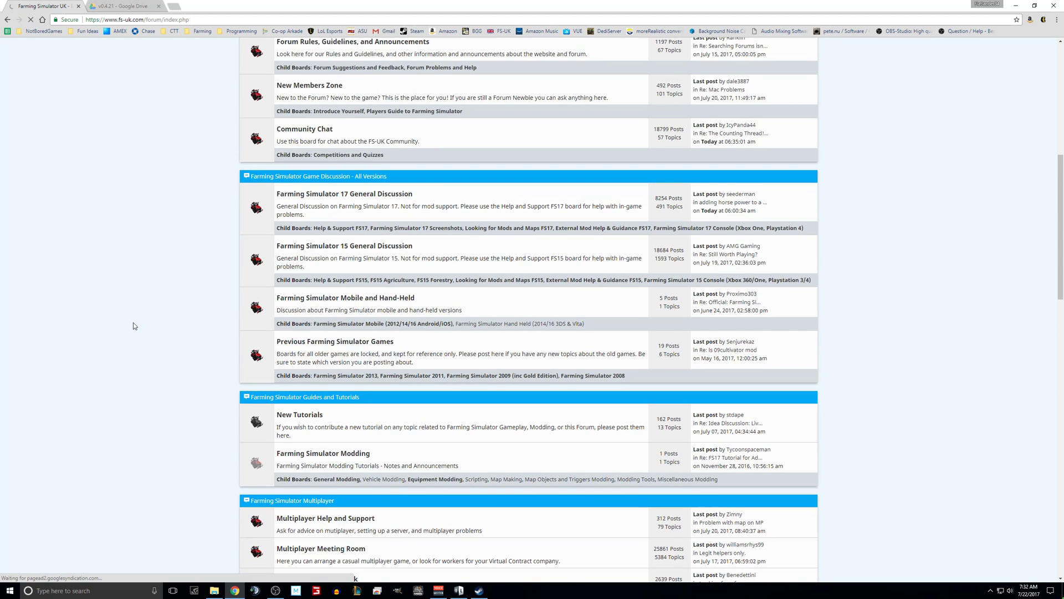
scroll(133, 322, "down", 4)
scroll(134, 325, "down", 6)
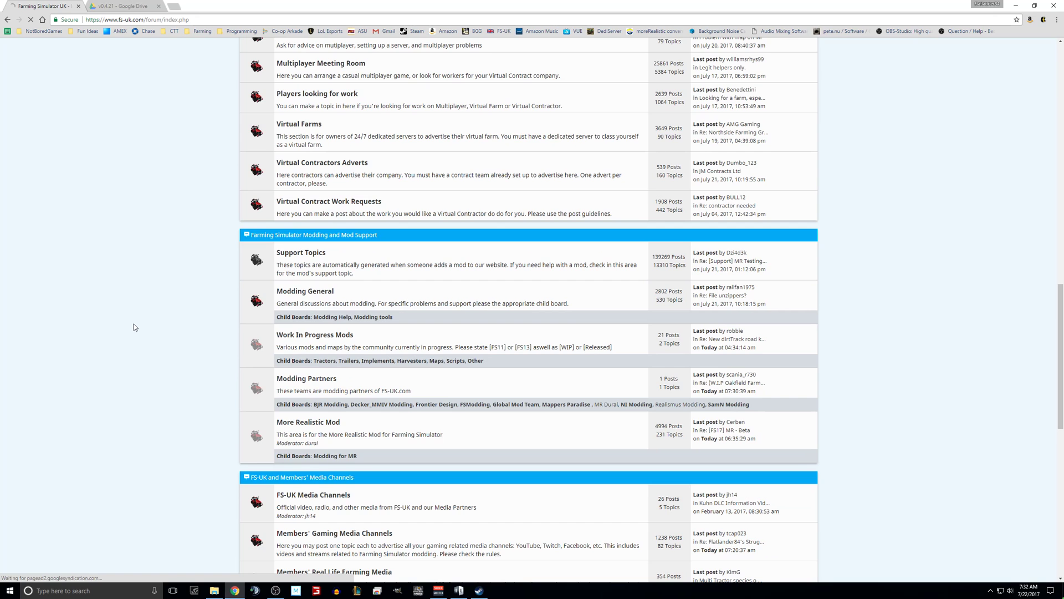
left_click(305, 424)
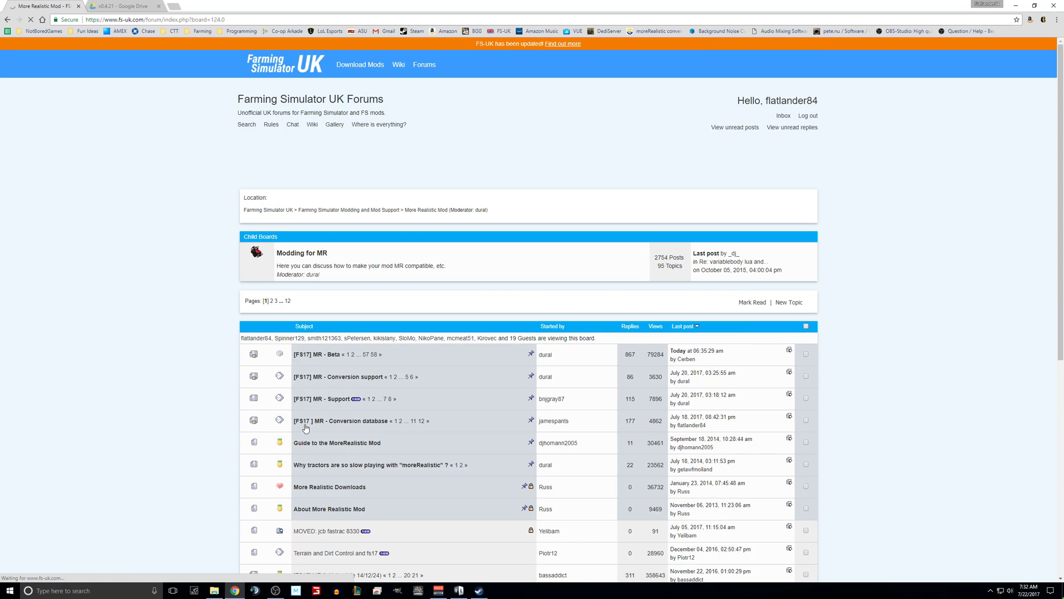
- Open the [FS17] MR - Conversion database thread and follow its current solution link to the moreRealistic conversion database site
scroll(206, 389, "down", 1)
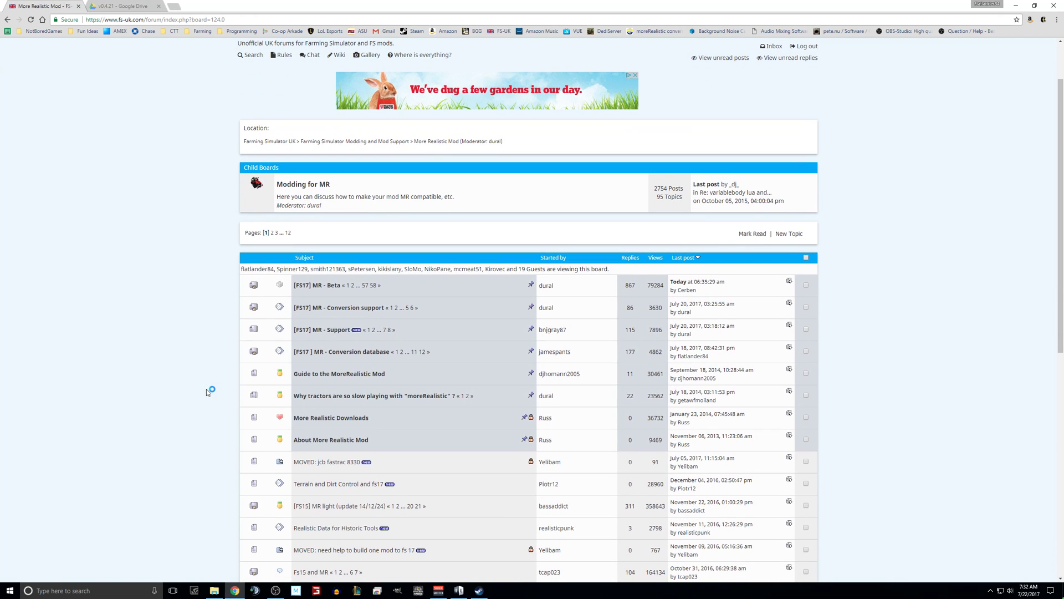
scroll(206, 388, "down", 1)
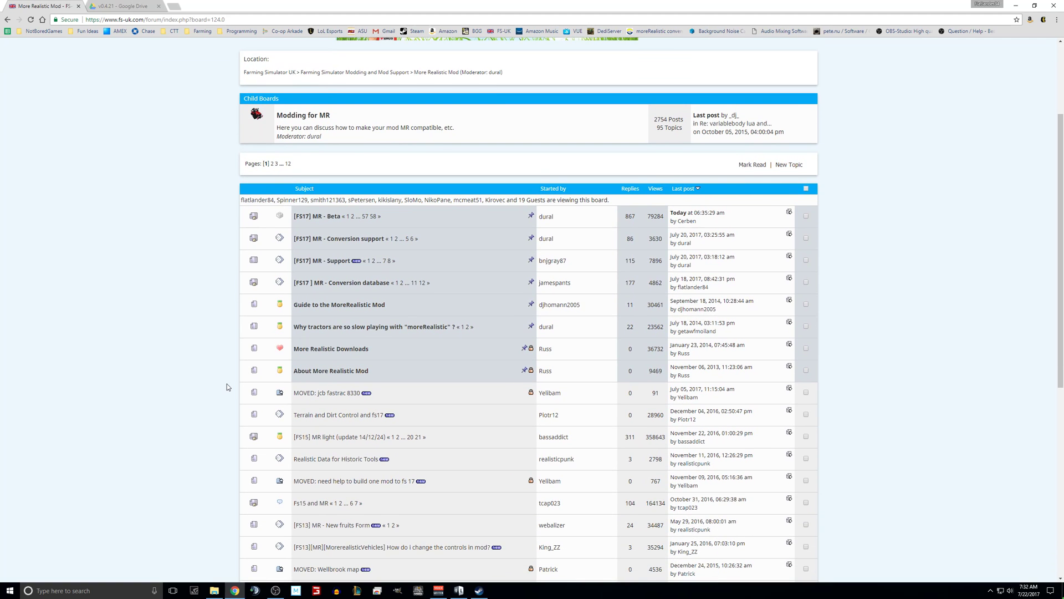
left_click(353, 283)
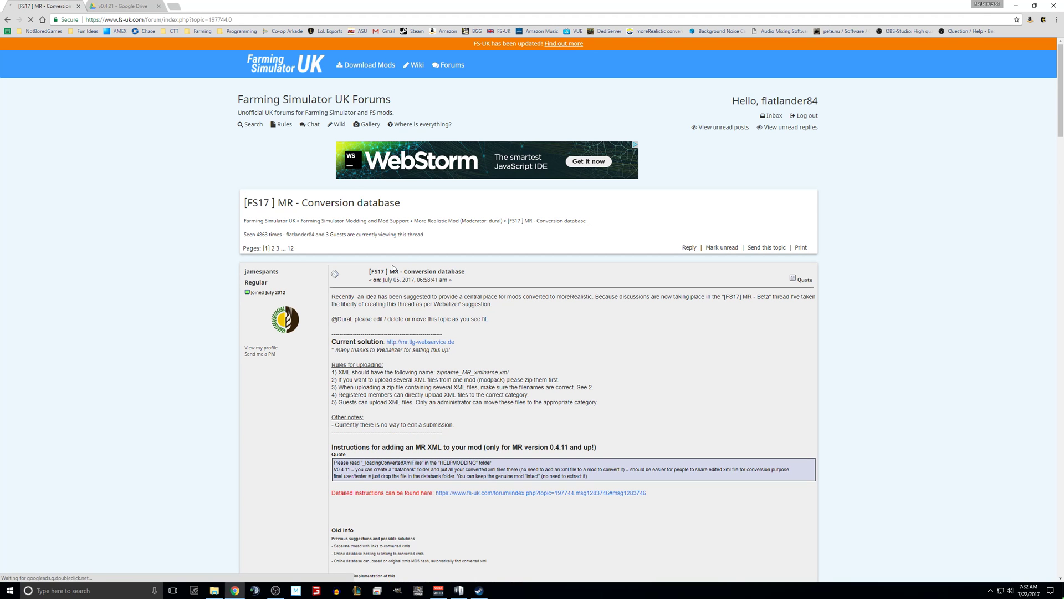
scroll(327, 268, "down", 3)
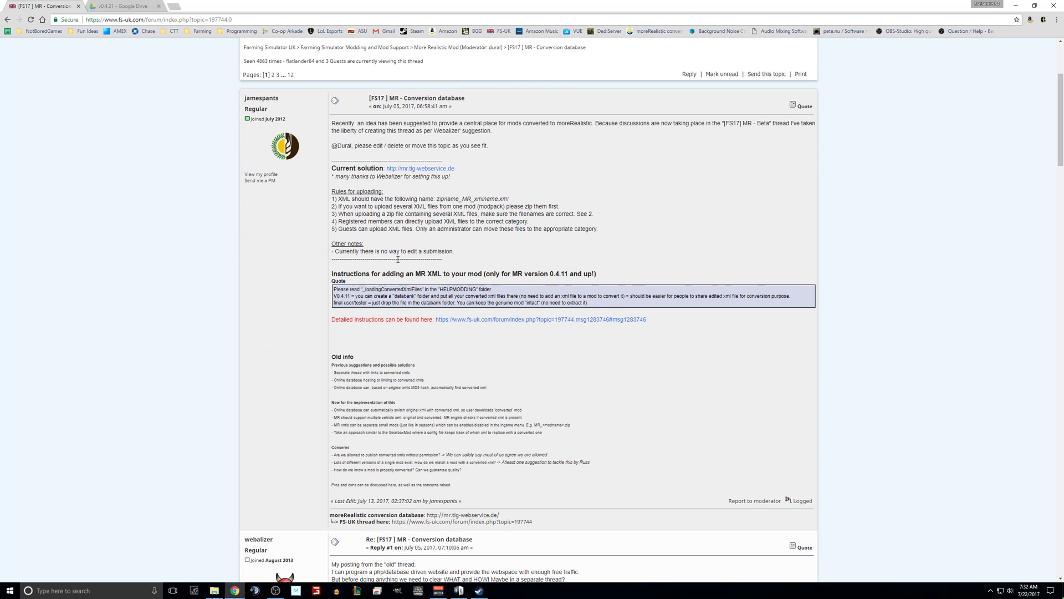
left_click(420, 169)
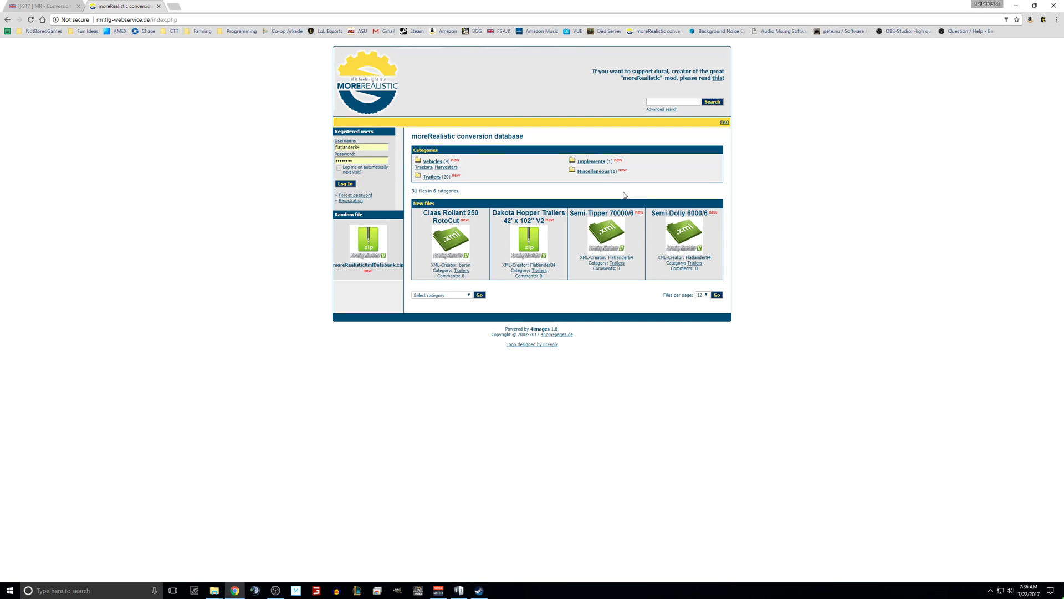
- Download moreRealisticXmlDatabank.zip from the conversion database's Miscellaneous category
left_click(593, 171)
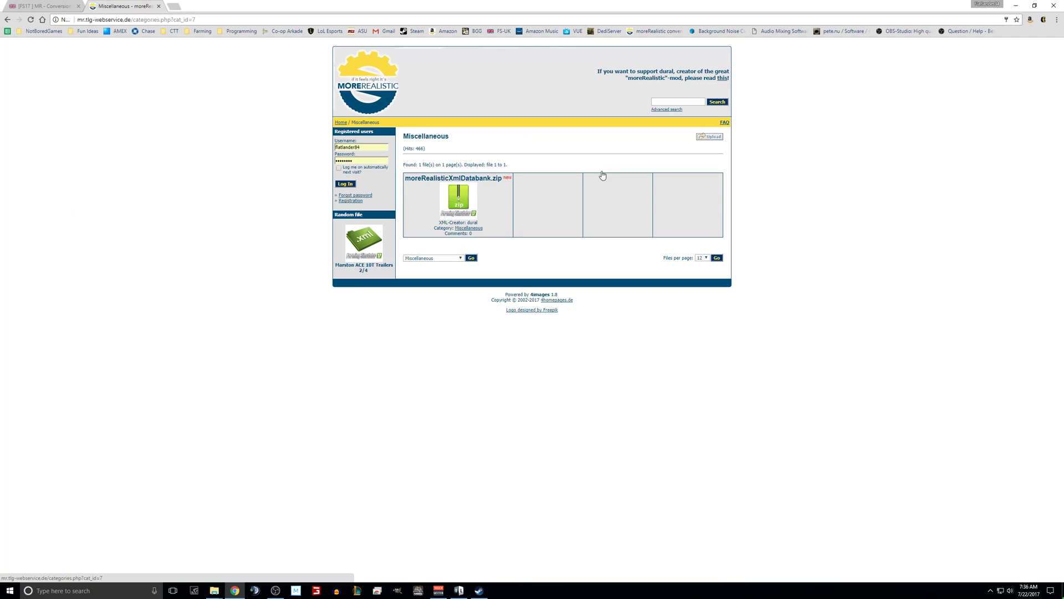
left_click(464, 197)
left_click(563, 193)
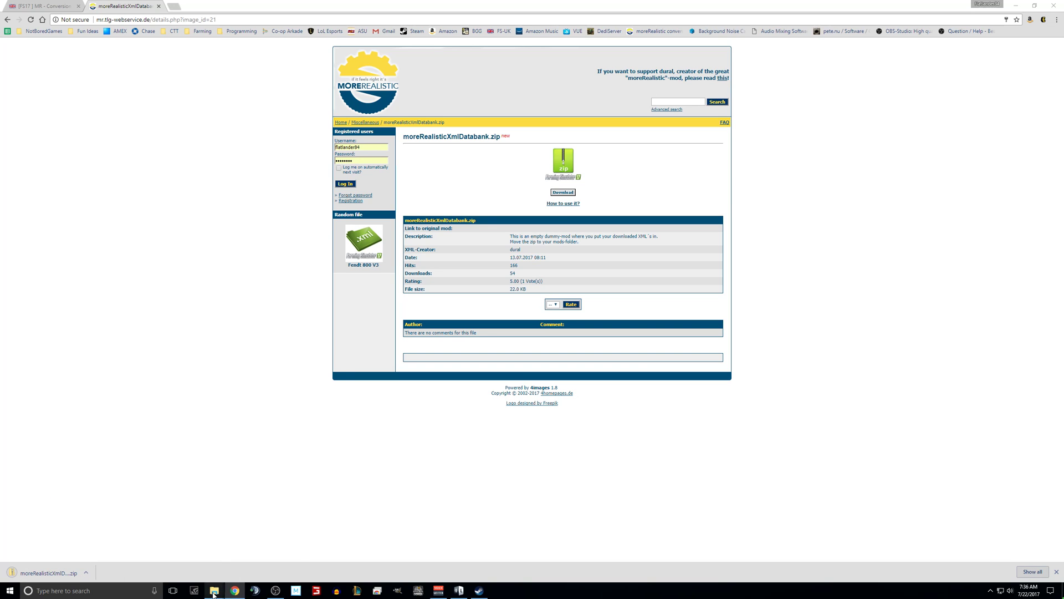
- Switch to the Downloads folder in File Explorer and extract moreRealisticXmlDatabank.zip to the suggested destination
mouse_move(214, 594)
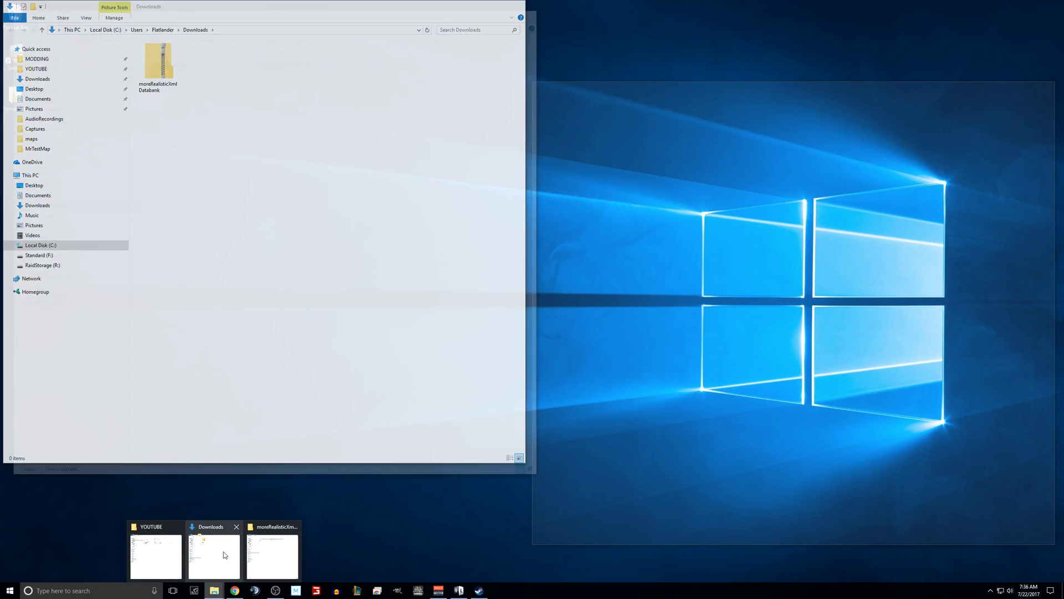
left_click(222, 551)
left_click(158, 66)
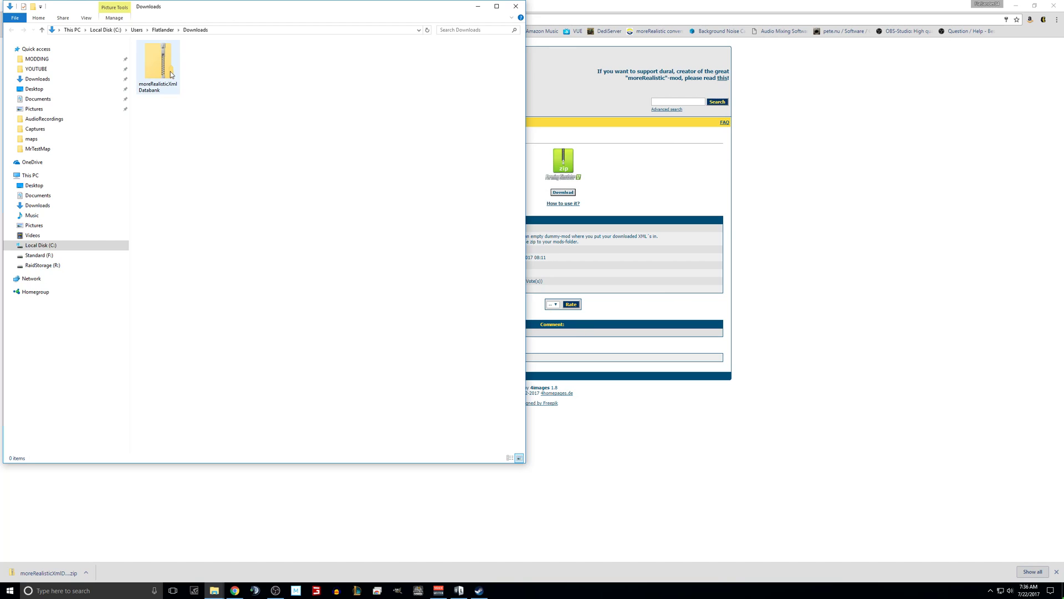
right_click(167, 70)
left_click(185, 98)
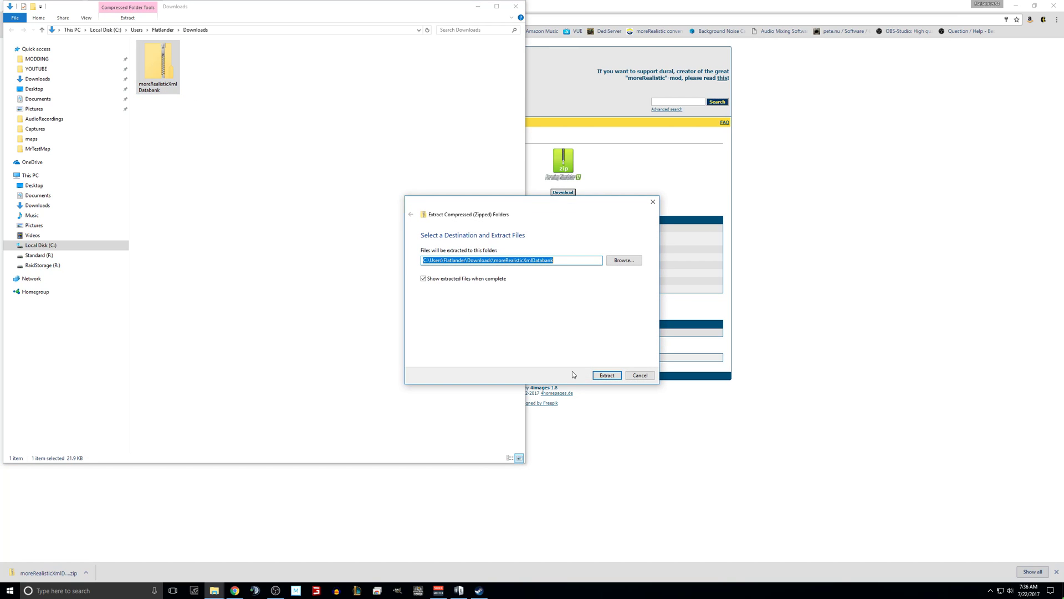
left_click(603, 376)
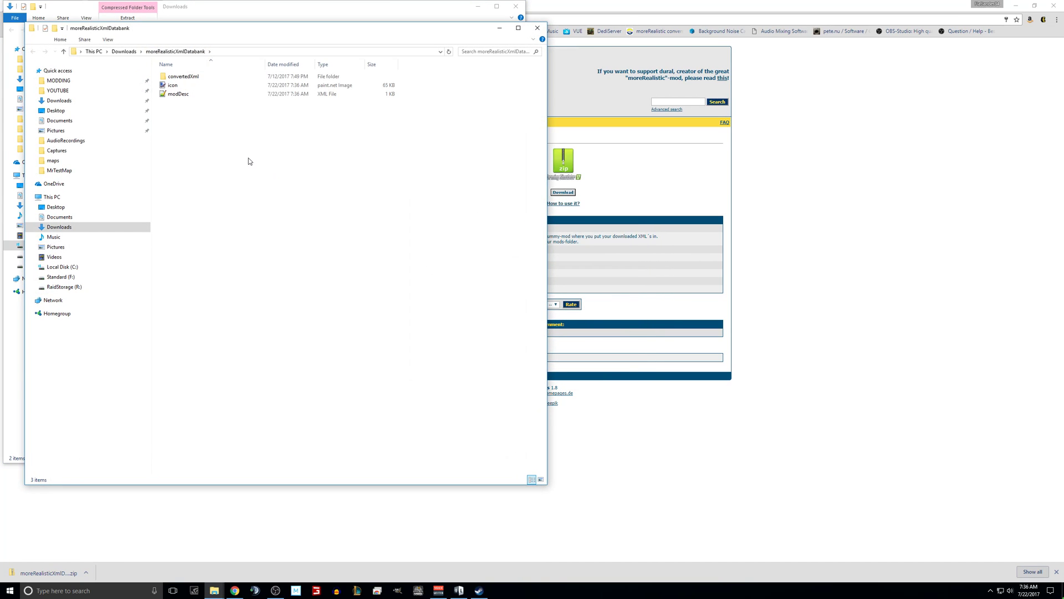
- Transfer the extracted moreRealisticXmlDatabank folder from Downloads into the FarmingSimulator2017 mods folder, using the mods shortcut in MODDING
left_click(124, 51)
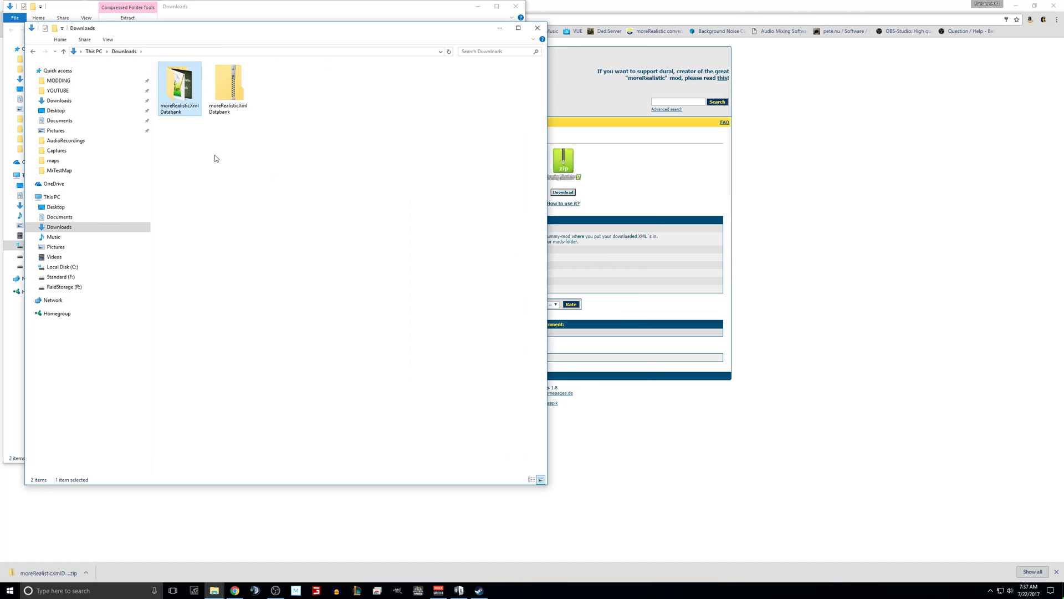
right_click(185, 103)
left_click(244, 215)
left_click(59, 80)
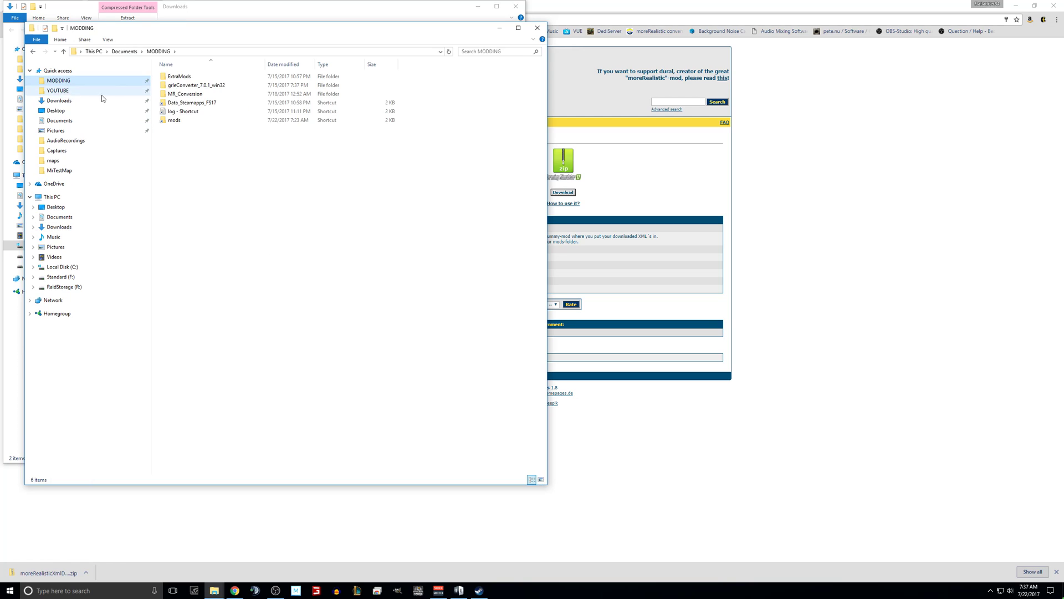
double_click(174, 120)
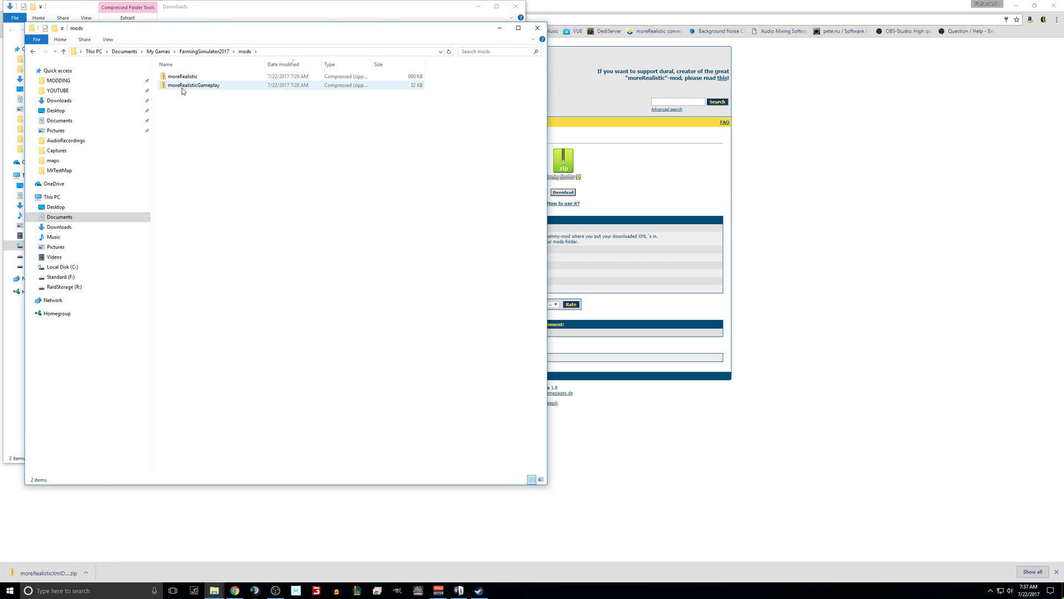
right_click(197, 147)
left_click(216, 204)
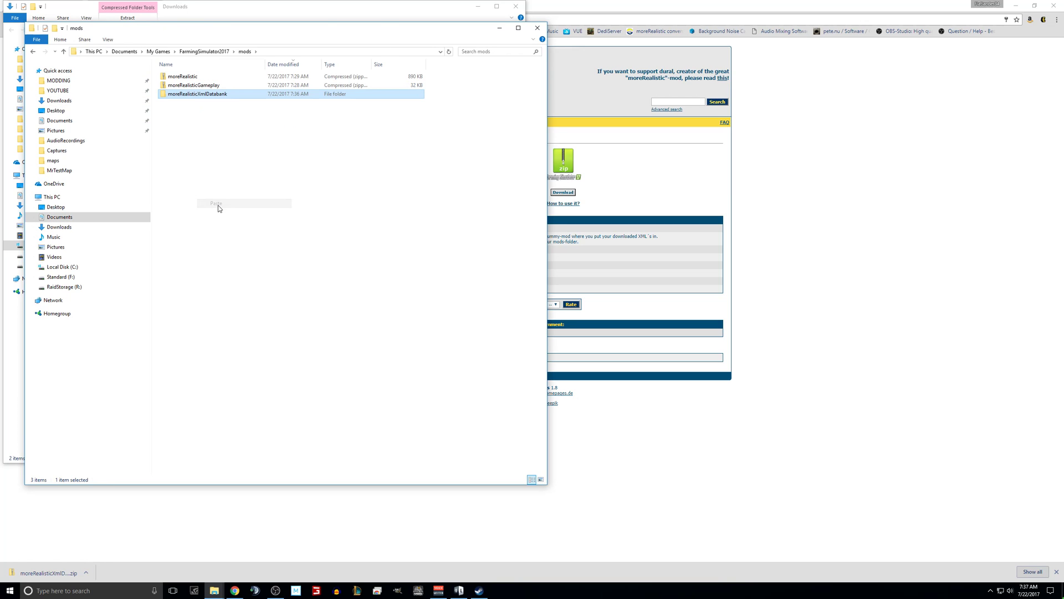
- Look inside the moreRealisticXmlDatabank folder and its convertedXml subfolder, and return to the mods folder
left_click(186, 95)
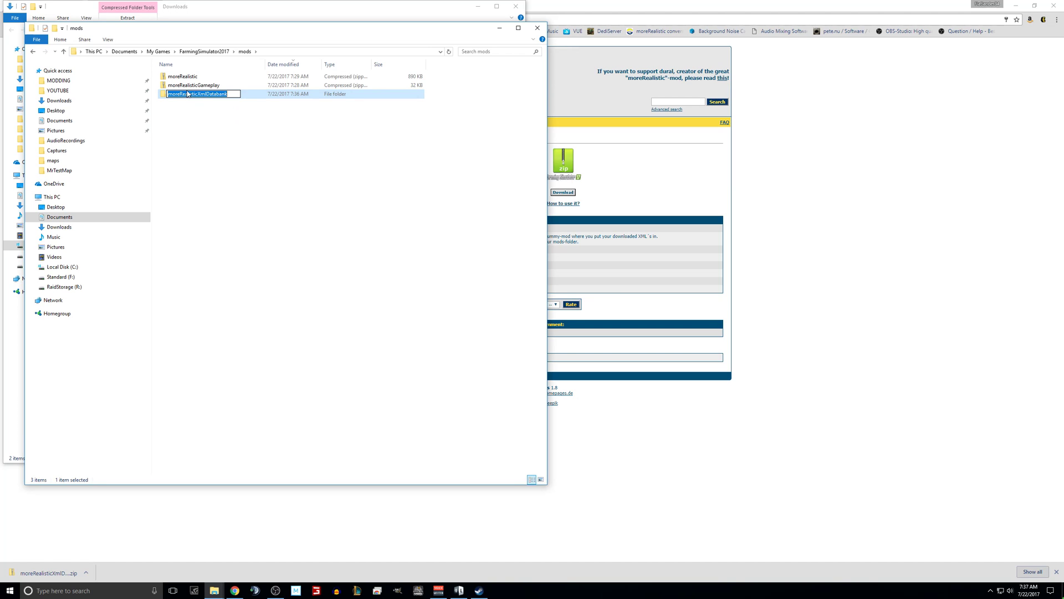
left_click(243, 92)
double_click(233, 95)
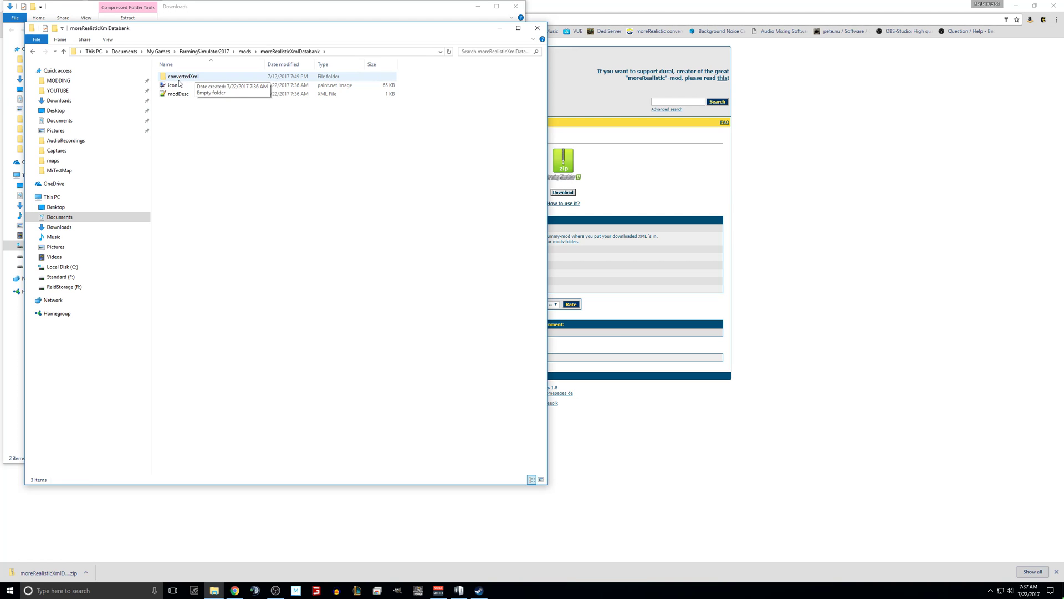
double_click(178, 79)
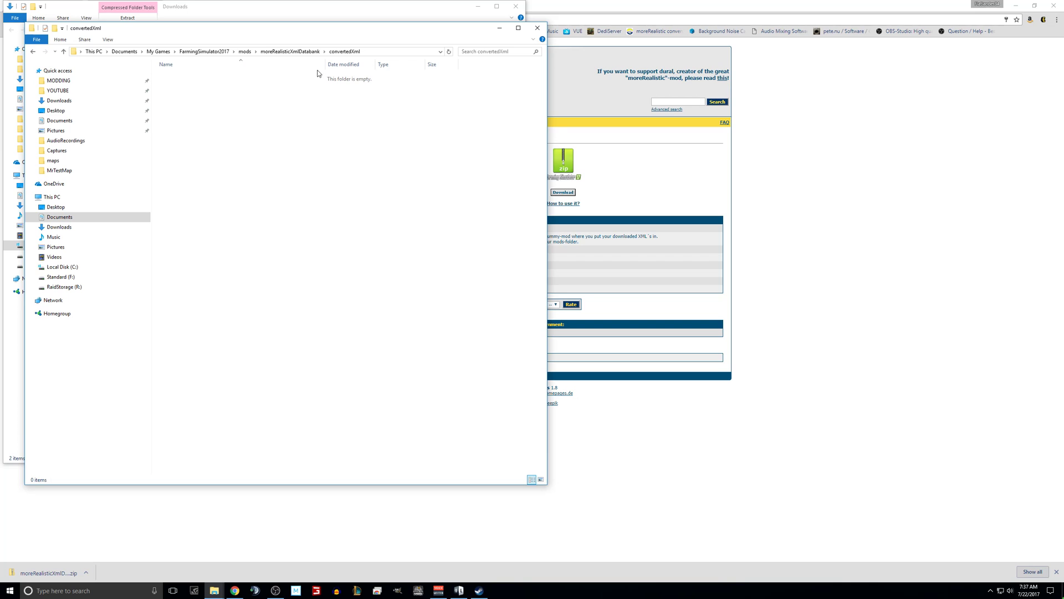
left_click(291, 52)
left_click(244, 52)
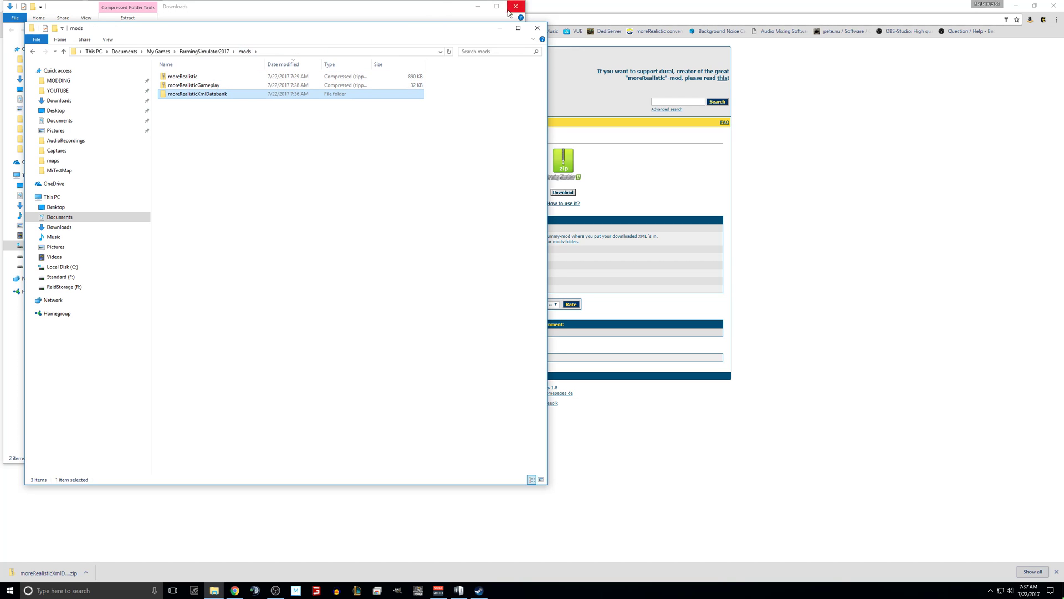
- Switch to Chrome and open the Semi-Tipper 70000/6 entry from the conversion database's home page
left_click(845, 247)
left_click(371, 124)
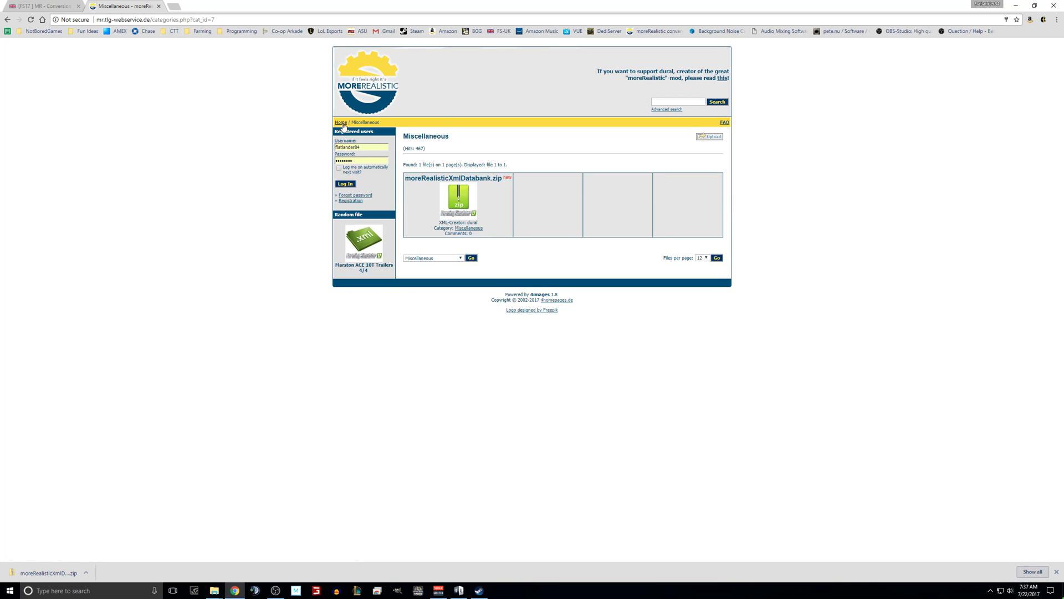
left_click(340, 123)
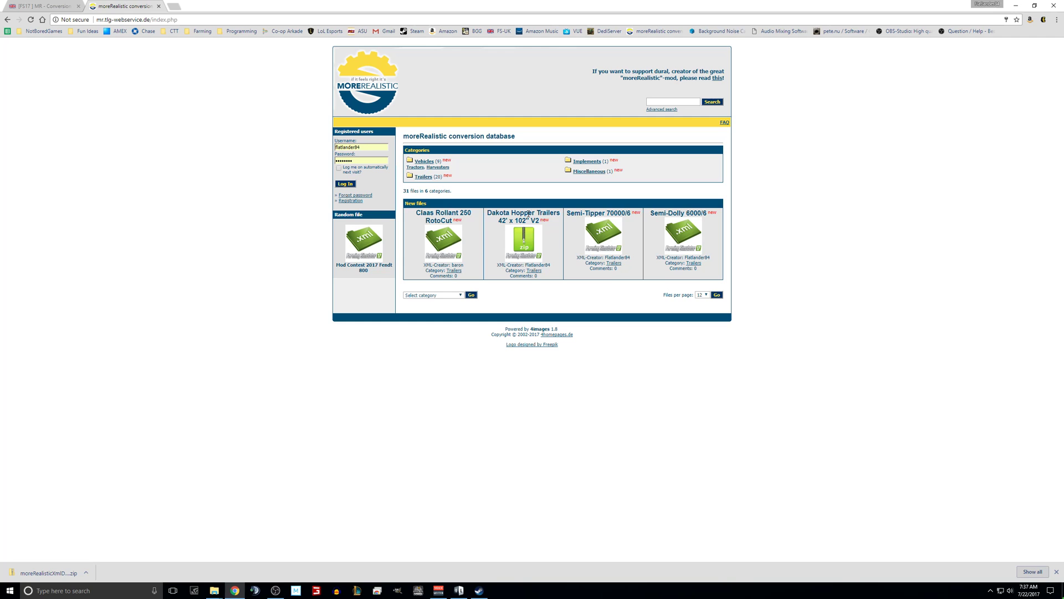
left_click(607, 232)
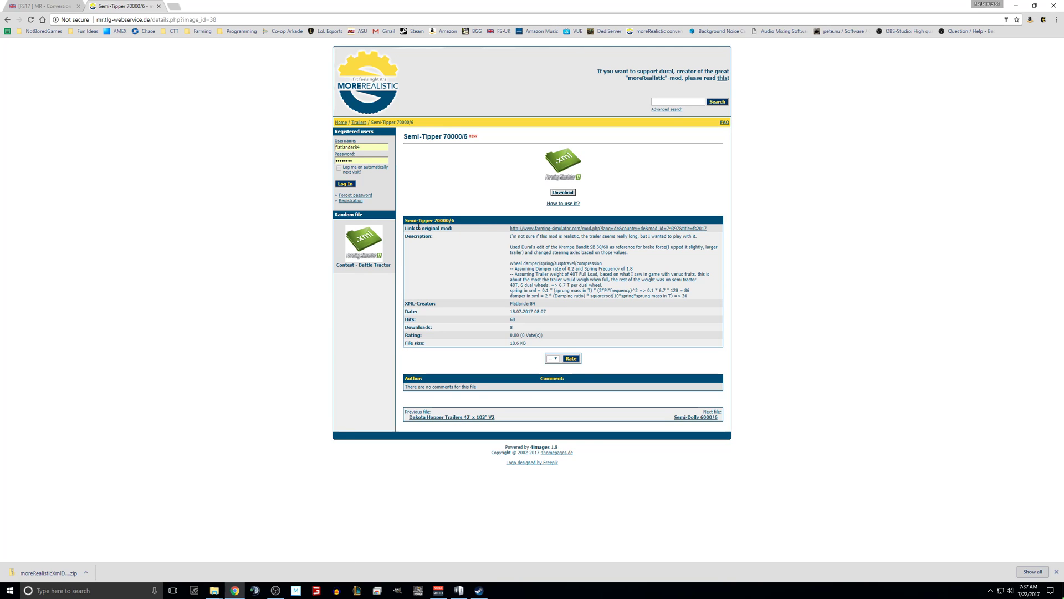
- Download the original Semi-Tipper 70000/6 mod from its linked ModHub page, and the converted XML from its conversion database entry
left_click(554, 229)
scroll(259, 336, "down", 3)
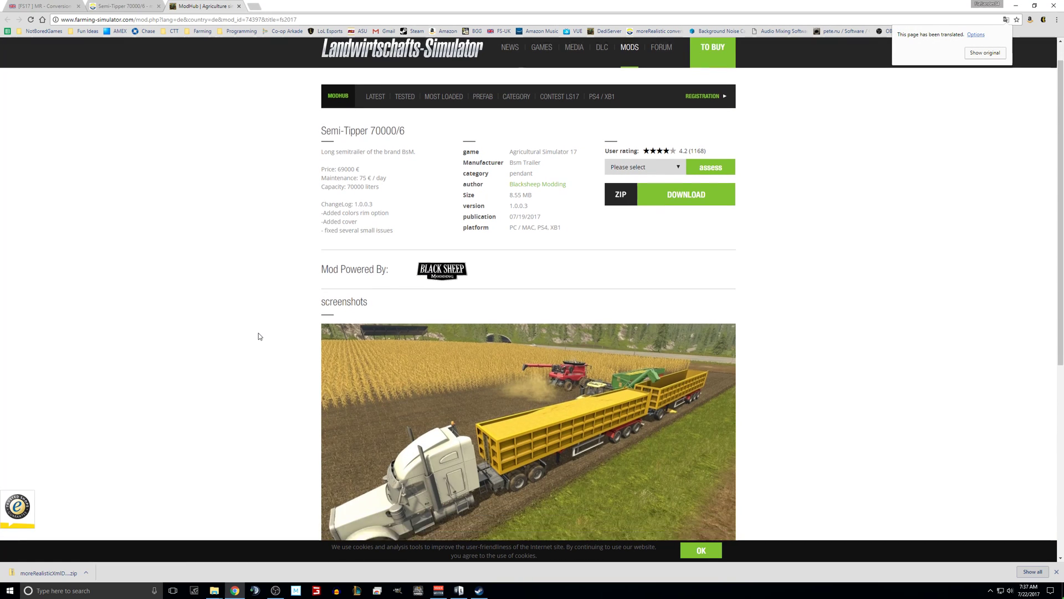
scroll(238, 332, "up", 3)
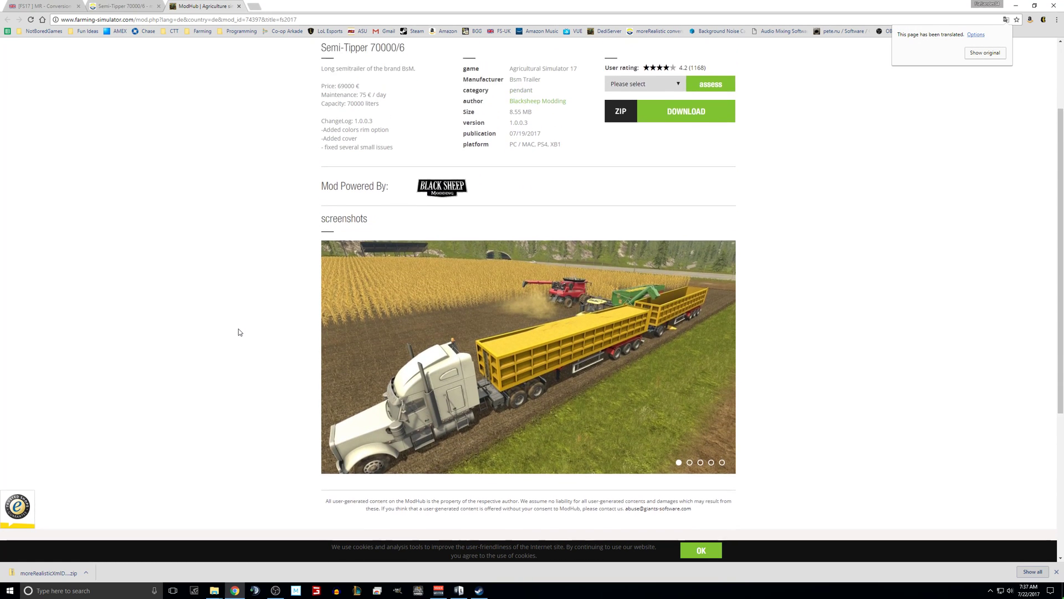
left_click(682, 220)
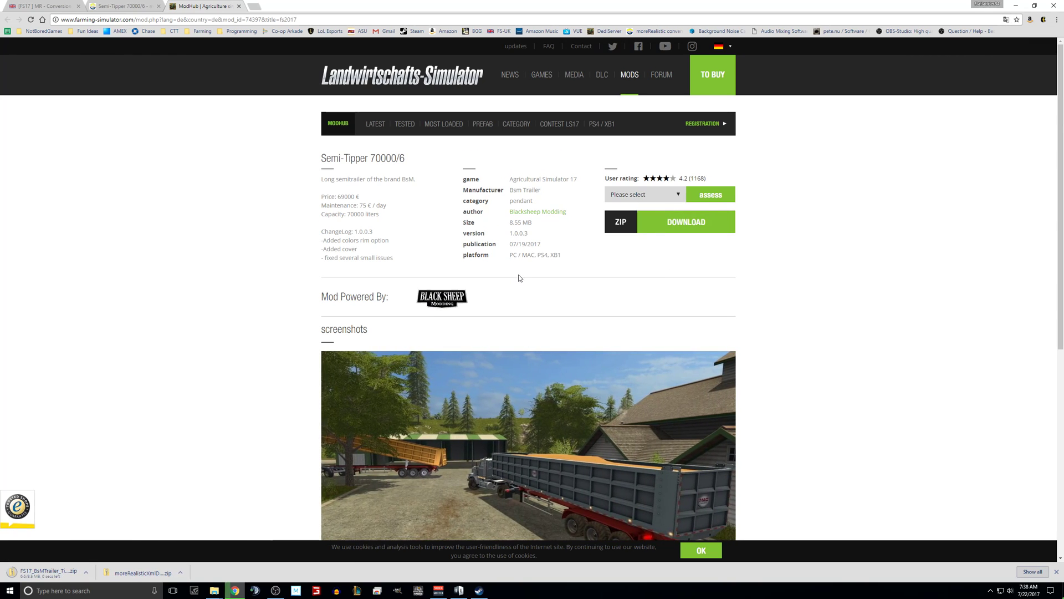
left_click(127, 5)
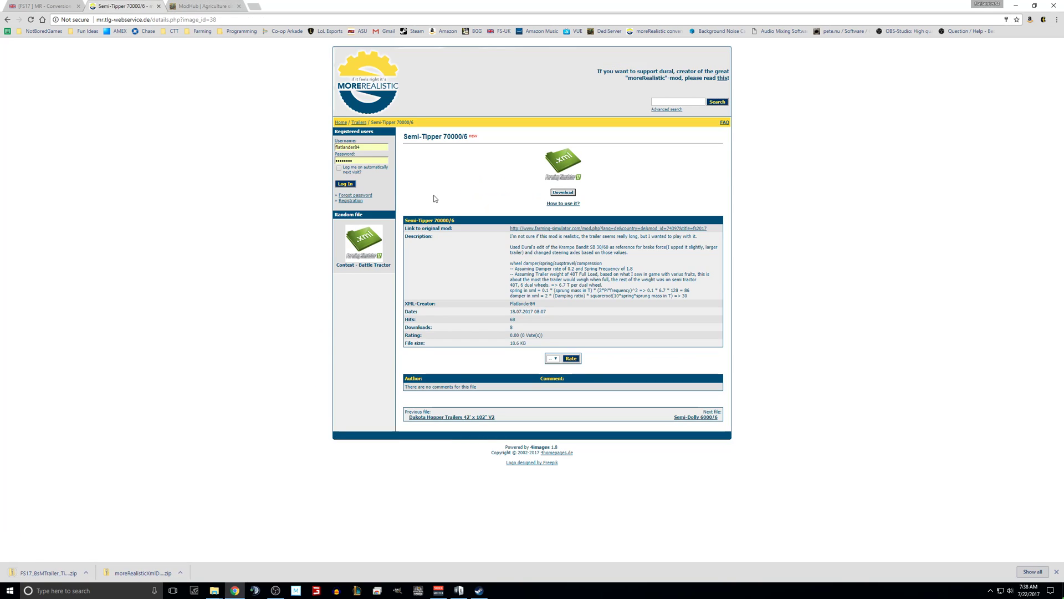
left_click(563, 193)
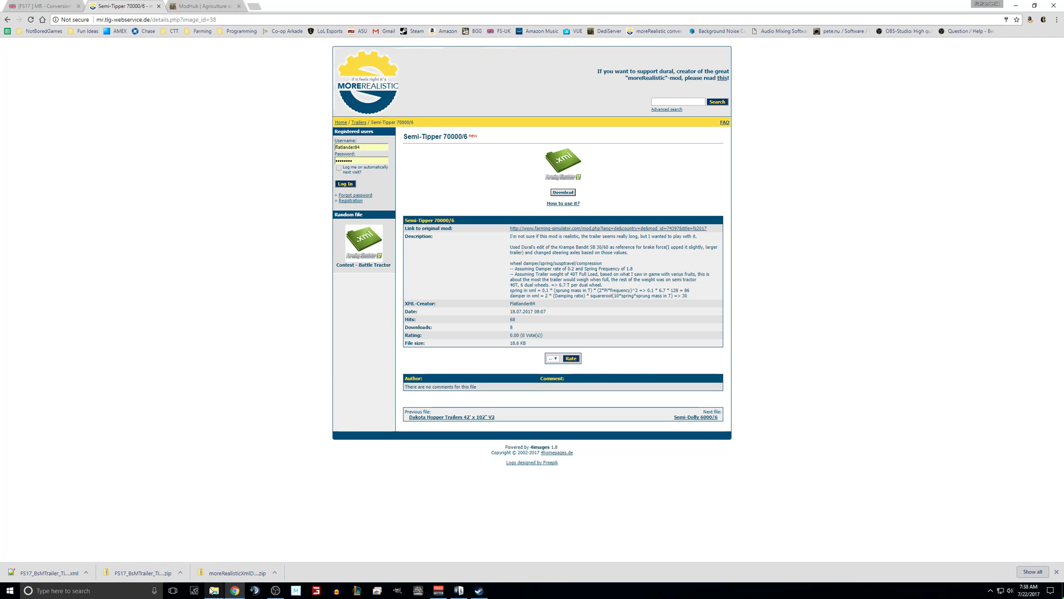
- Switch to the Downloads folder in File Explorer and delete the moreRealisticXmlDatabank zip file
mouse_move(212, 590)
left_click(183, 560)
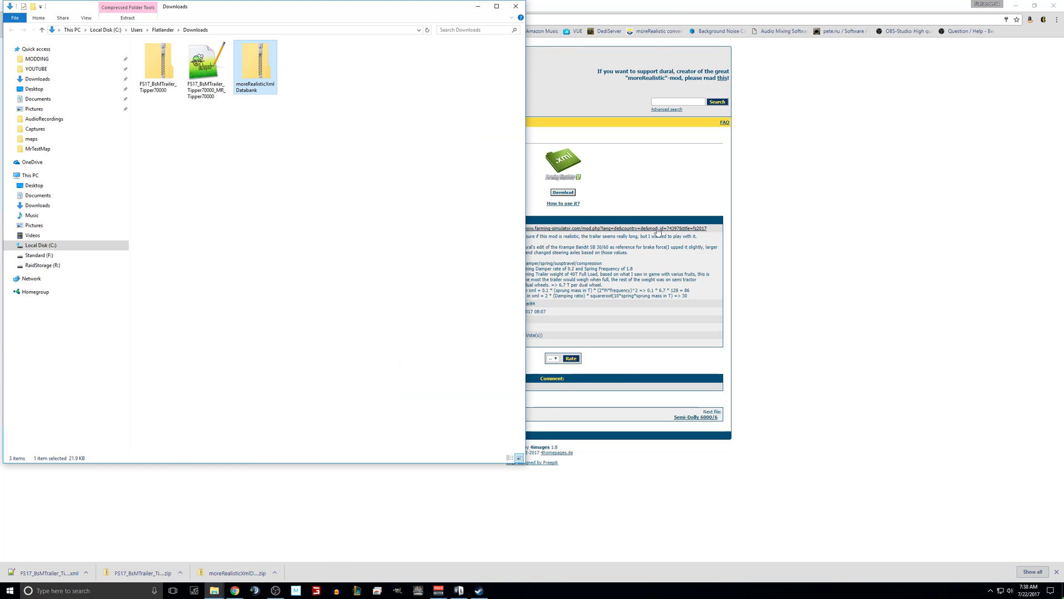
left_click(304, 125)
left_click(214, 83)
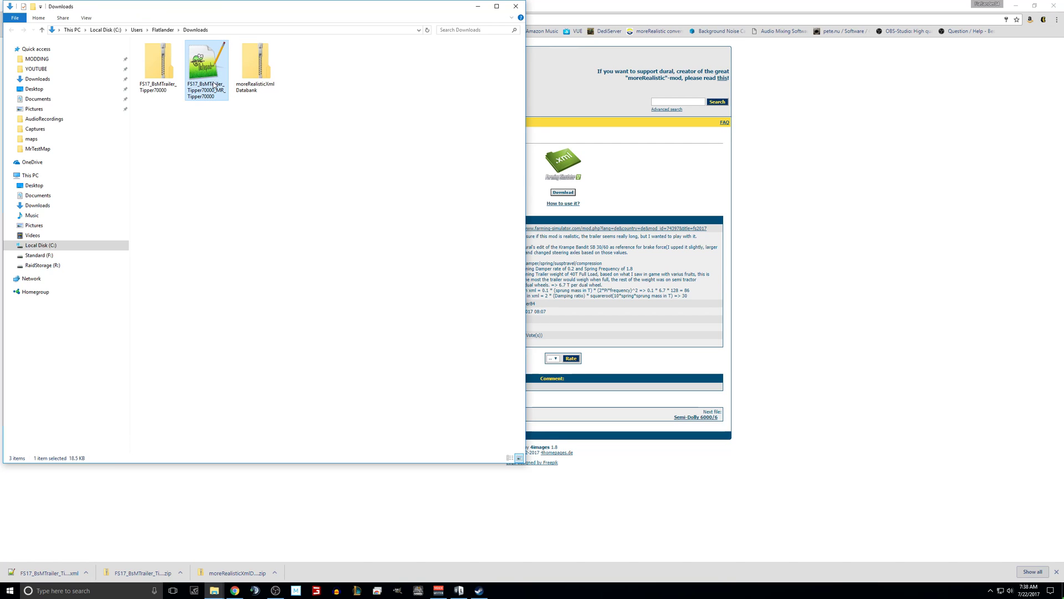
left_click(256, 66)
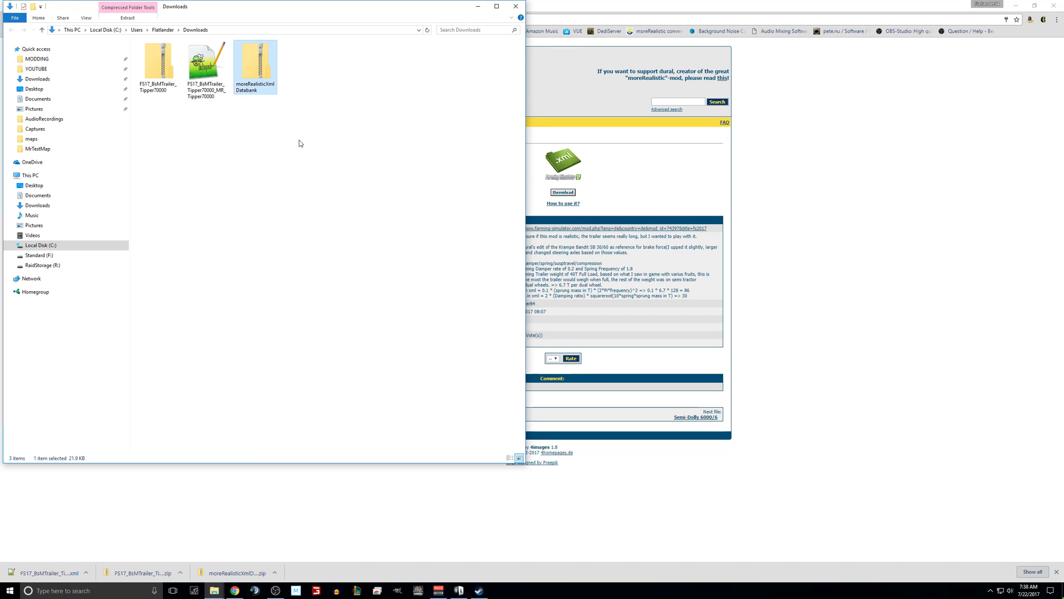
key("Delete")
- Move the FS17_BsMTrailer_Tipper70000 zip and its MR XML file from Downloads into the mods folder, using the mods shortcut in MODDING
left_click(221, 95)
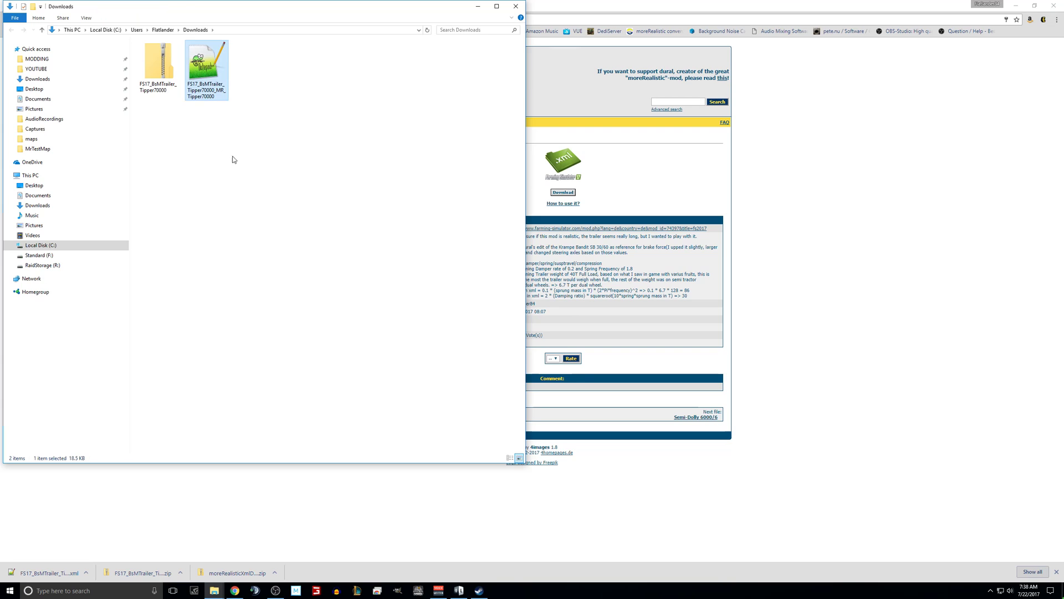
left_click(165, 83)
left_click(219, 76)
left_click_drag(255, 141, 157, 65)
key("ctrl+x")
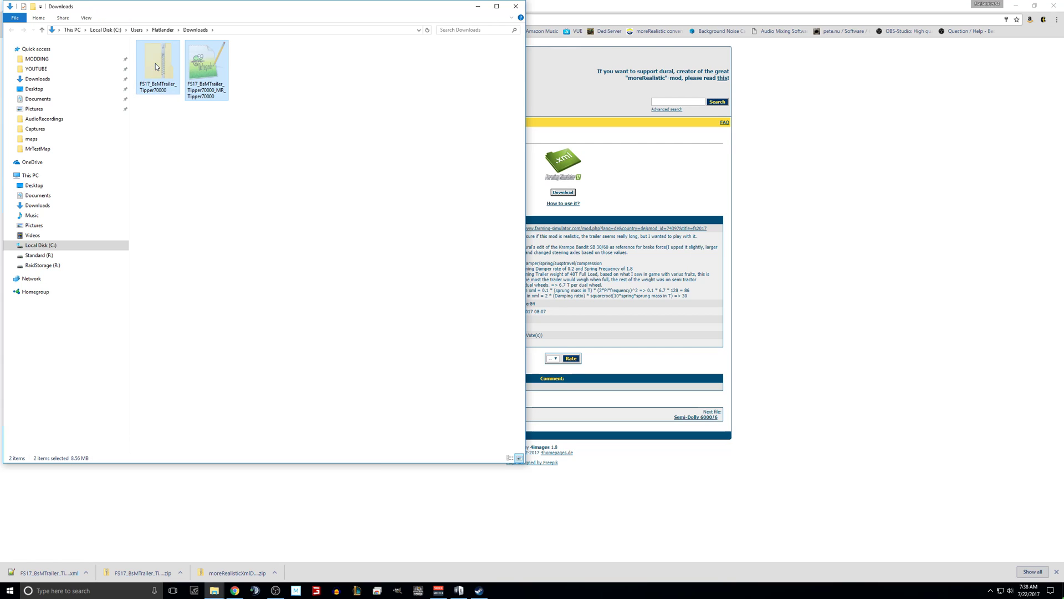
left_click(50, 61)
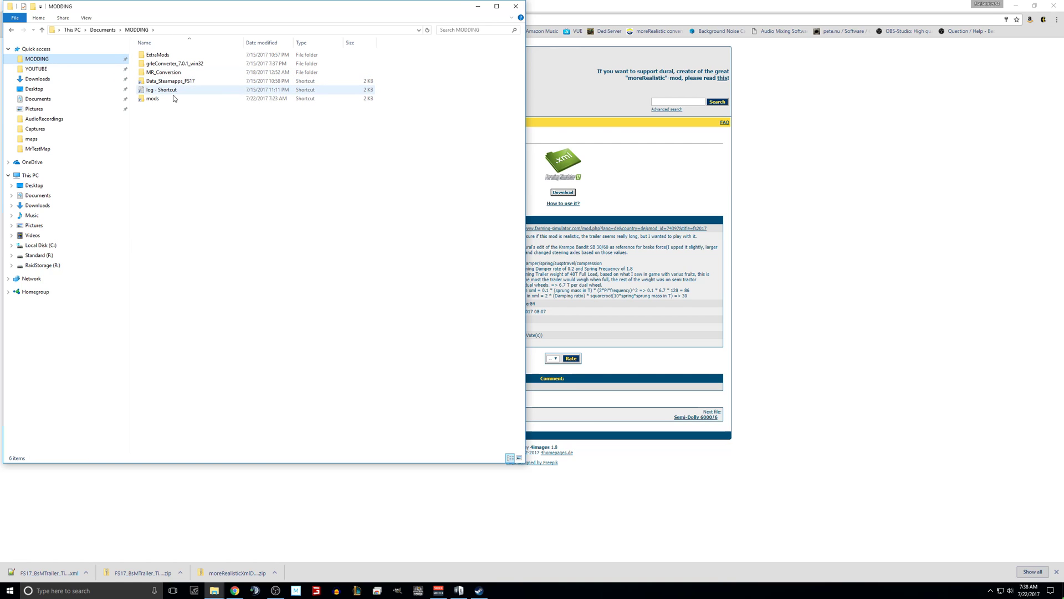
double_click(172, 98)
right_click(200, 143)
left_click(244, 204)
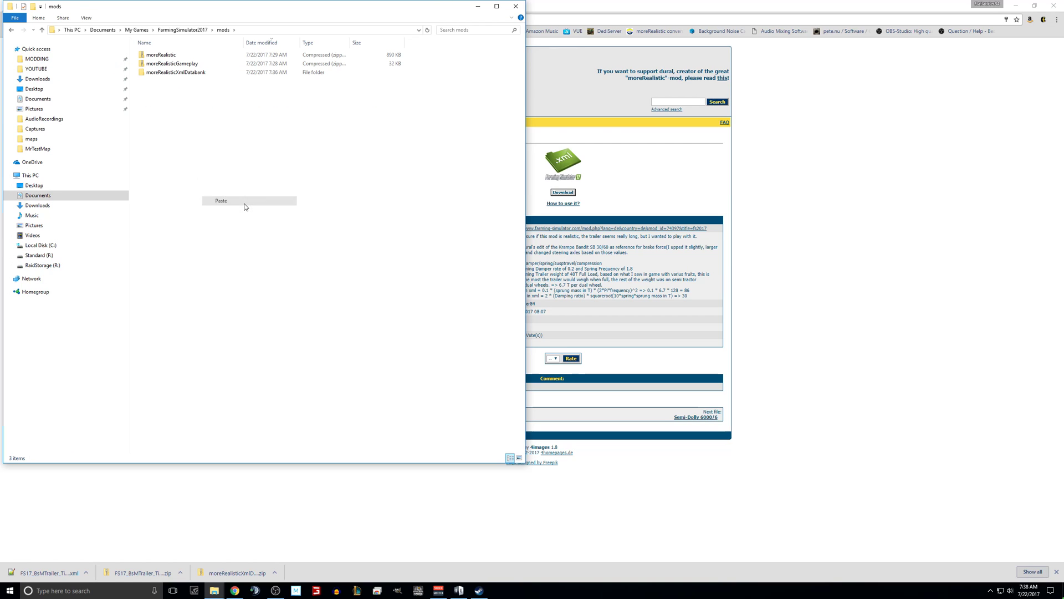
- Move FS17_BsMTrailer_Tipper70000_MR_Tipper70000 from mods into the convertedXml subfolder of moreRealisticXmlDatabank, and return to the mods folder
left_click(170, 91)
left_click(203, 81)
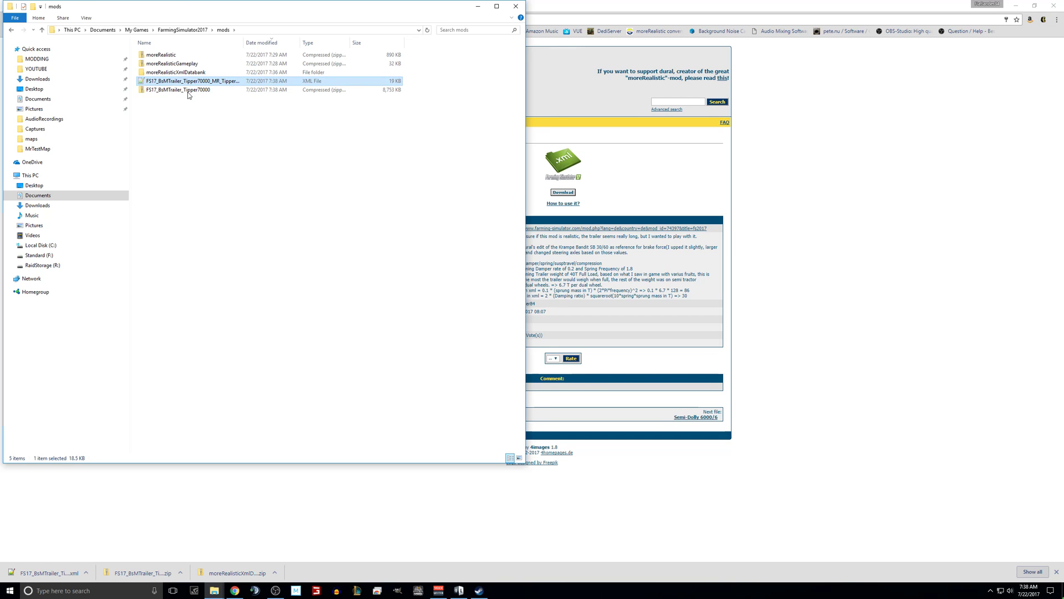
double_click(181, 71)
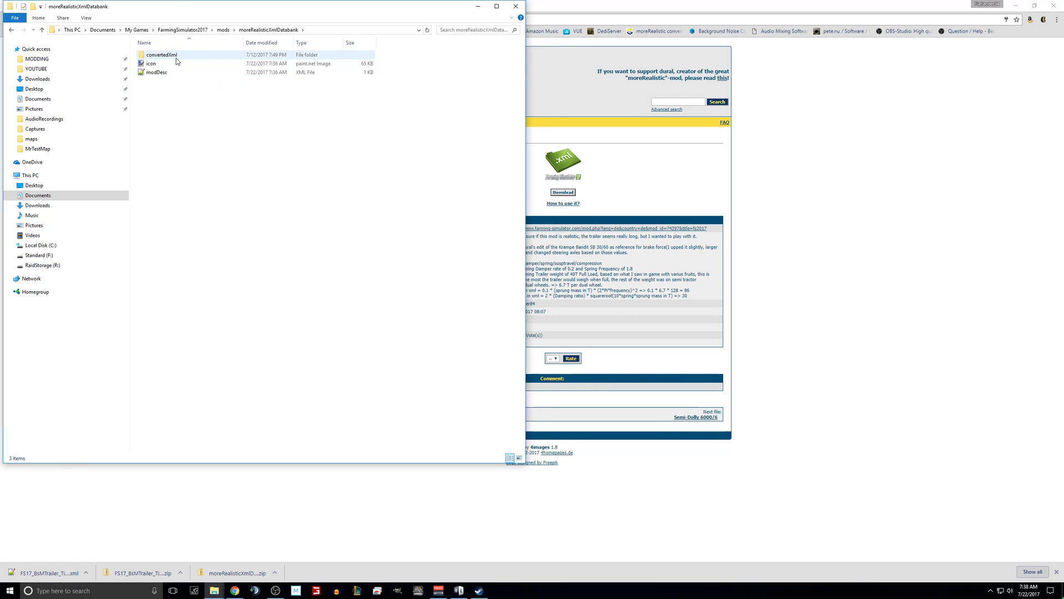
double_click(177, 61)
right_click(225, 127)
left_click(260, 185)
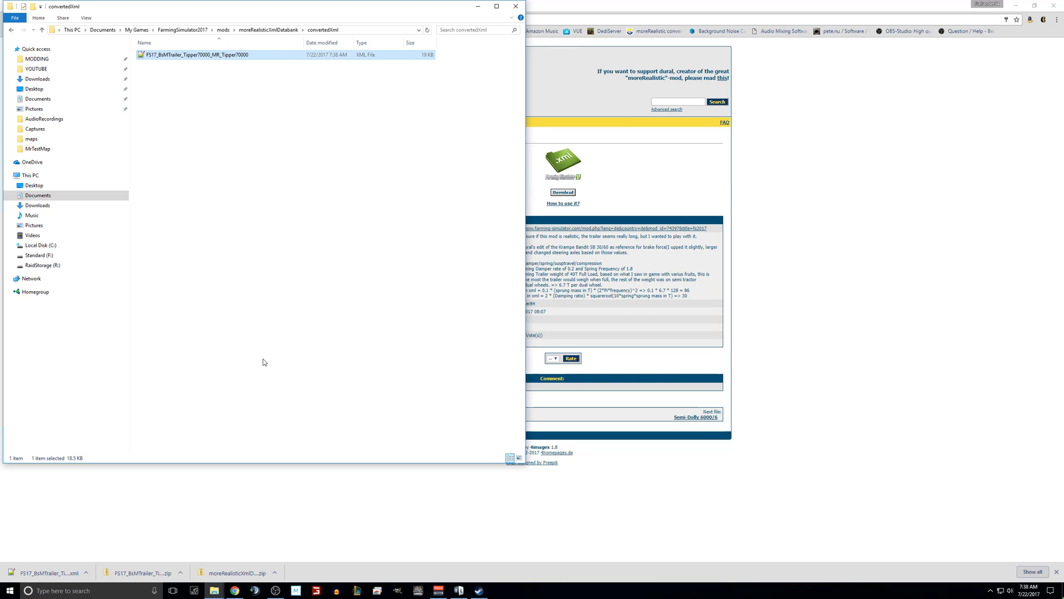
left_click(258, 326)
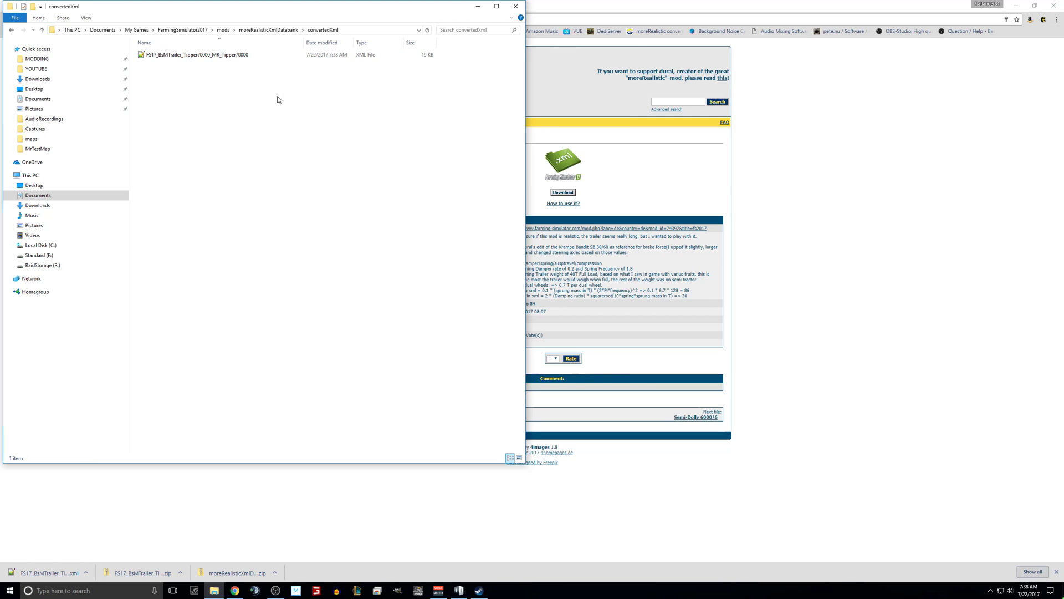
left_click(268, 29)
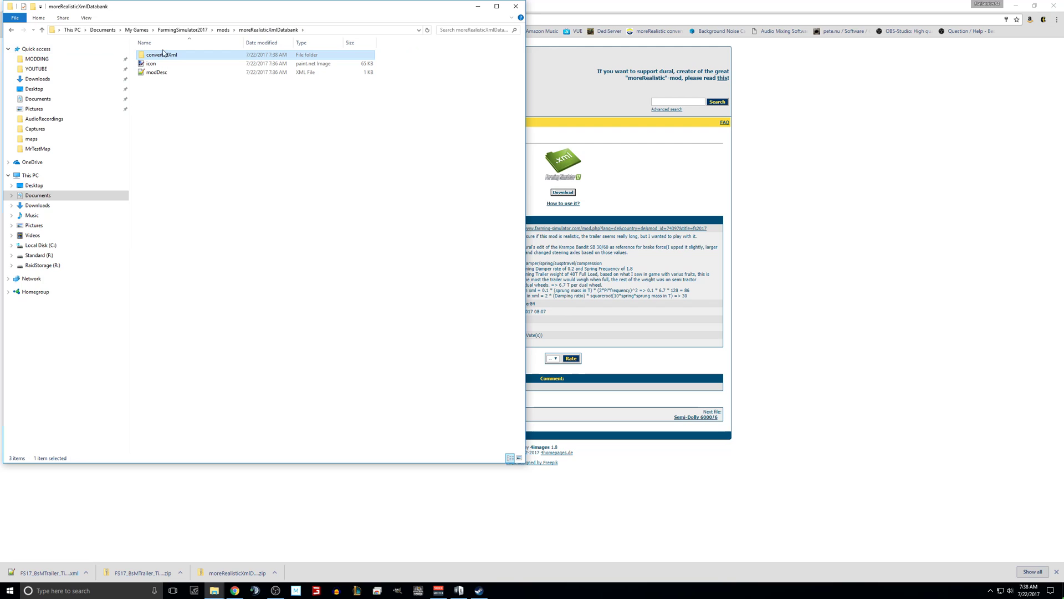
left_click(223, 30)
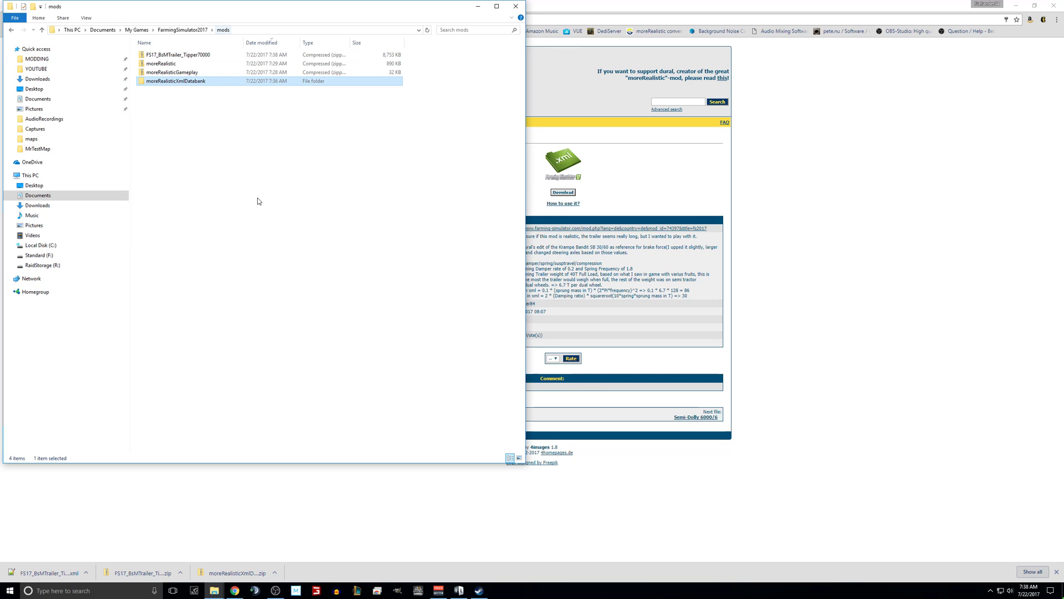
- Review the files in the mods folder, look inside moreRealisticXmlDatabank, and return to mods
left_click(181, 73)
left_click(183, 81)
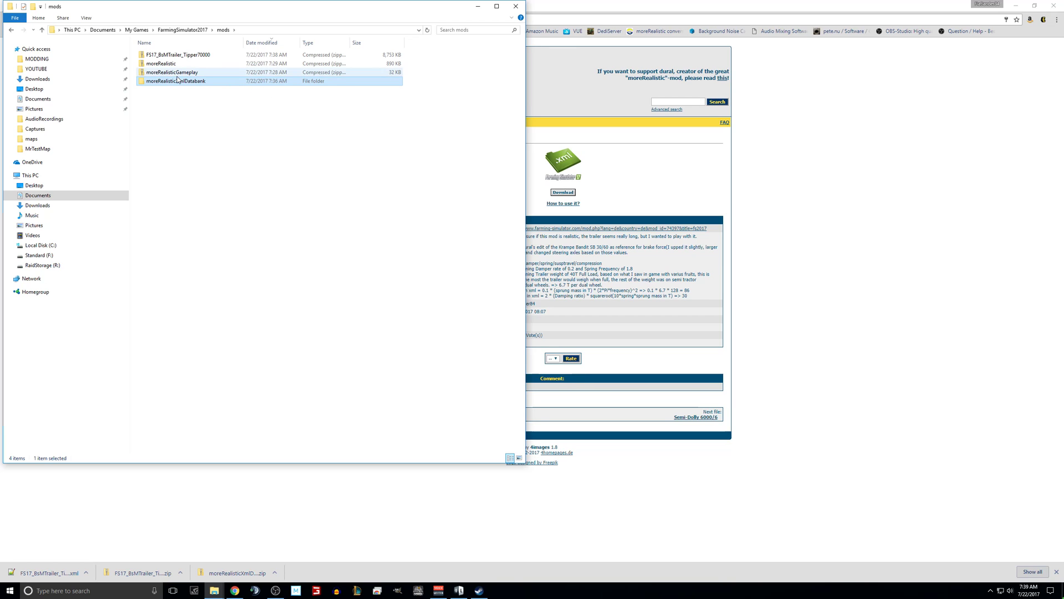
key("Up")
key("Up")
key("Up")
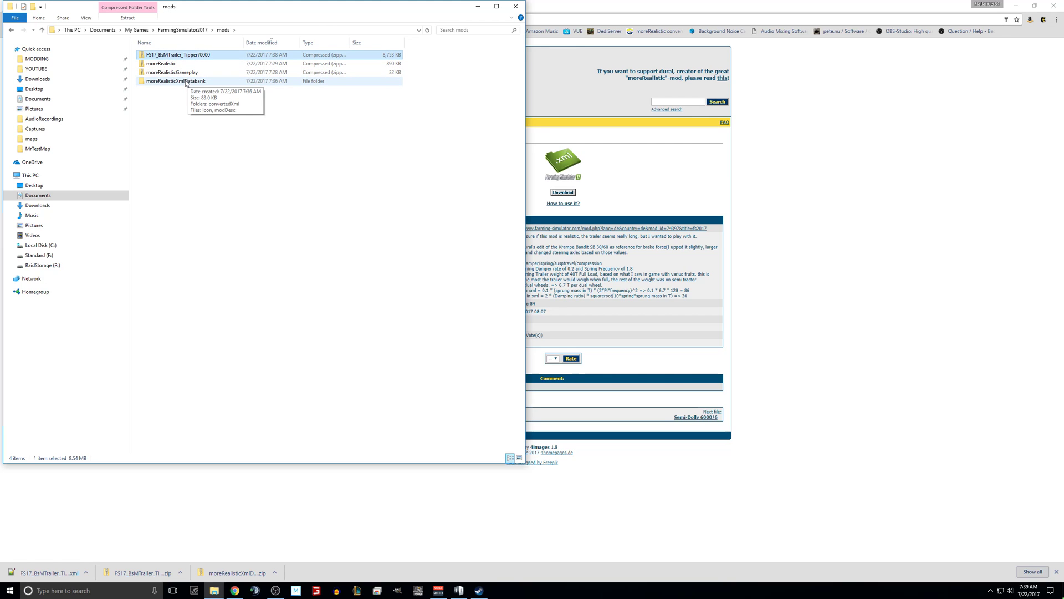
double_click(186, 82)
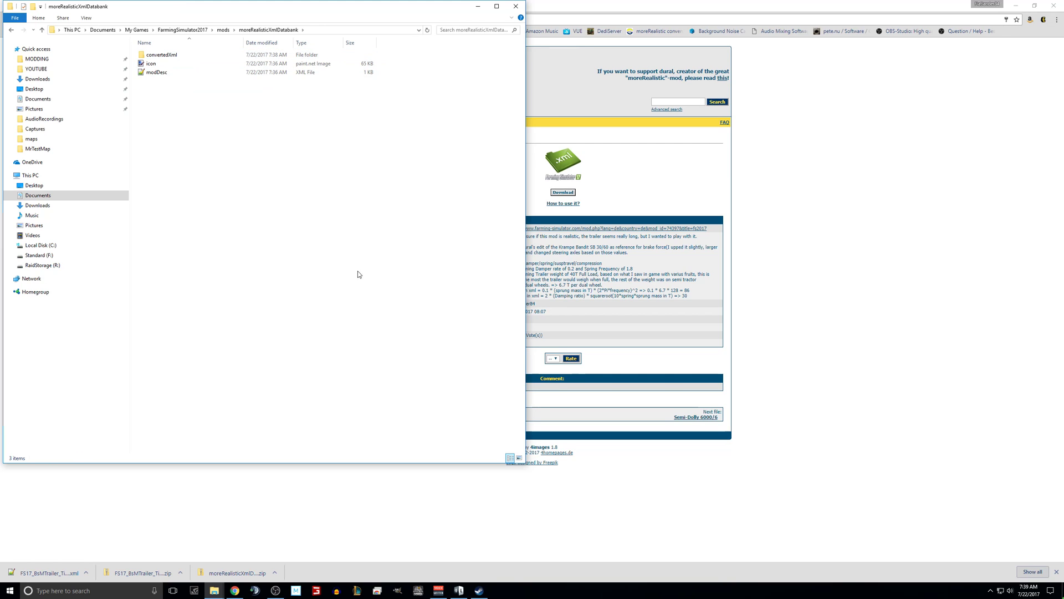
left_click(224, 30)
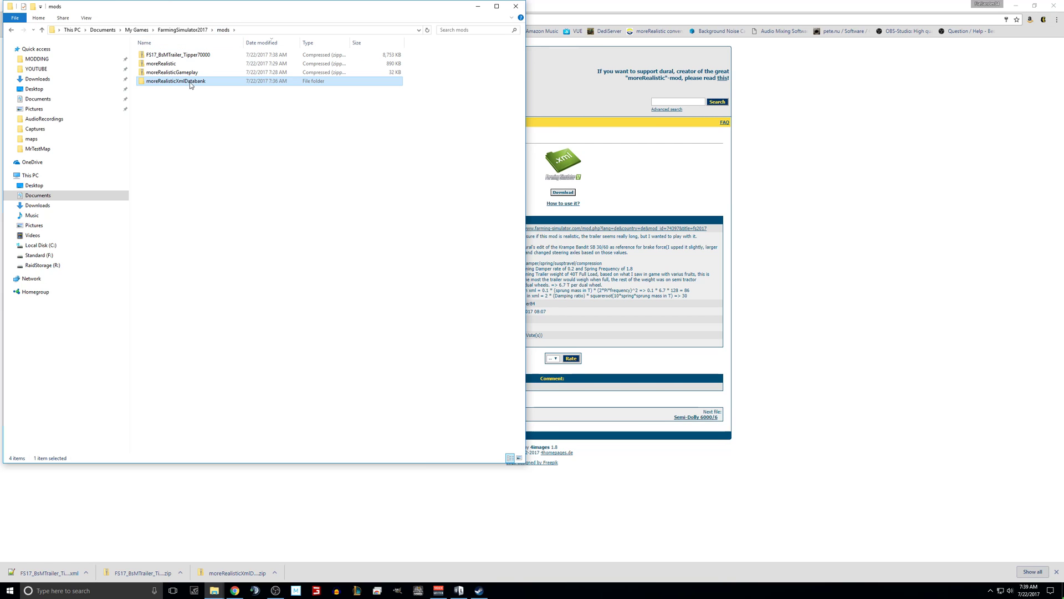
- Inspect the contents of the FS17_BsMTrailer_Tipper70000 zip and the matching converted XML file in moreRealisticXmlDatabank's convertedXml folder
left_click(200, 56)
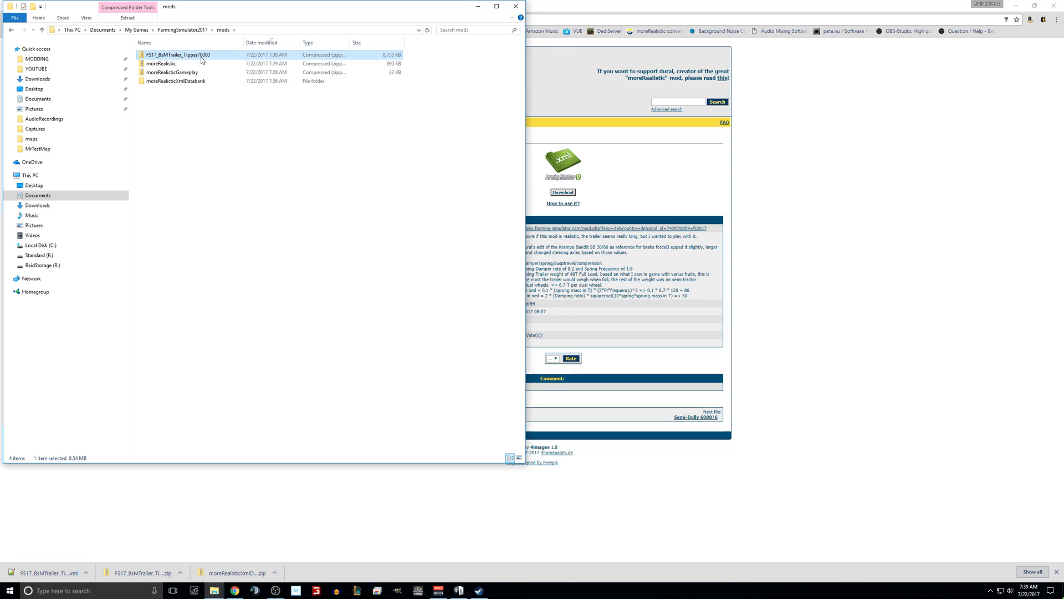
double_click(202, 56)
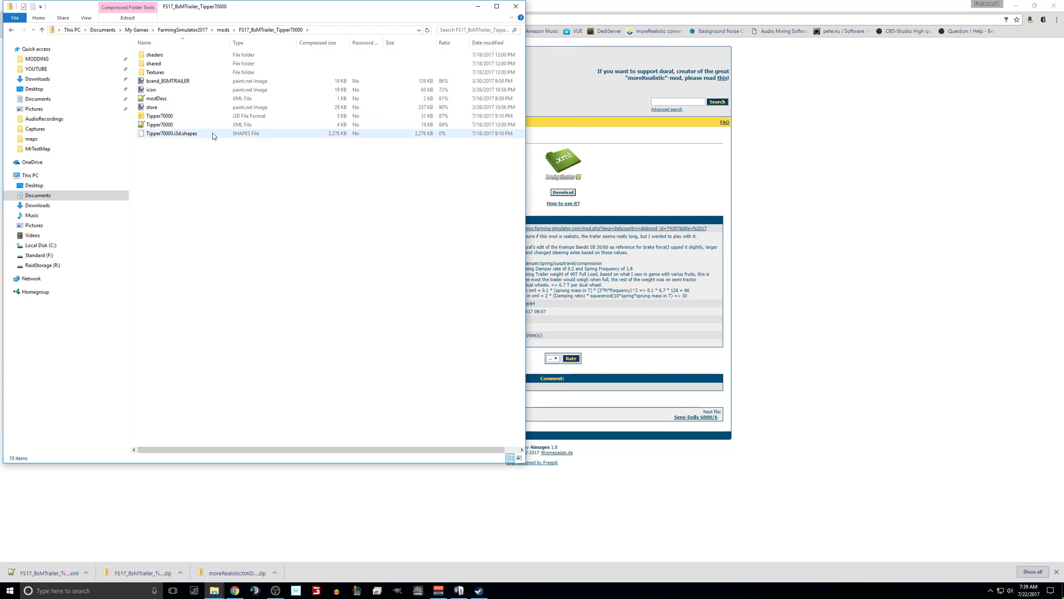
left_click(12, 31)
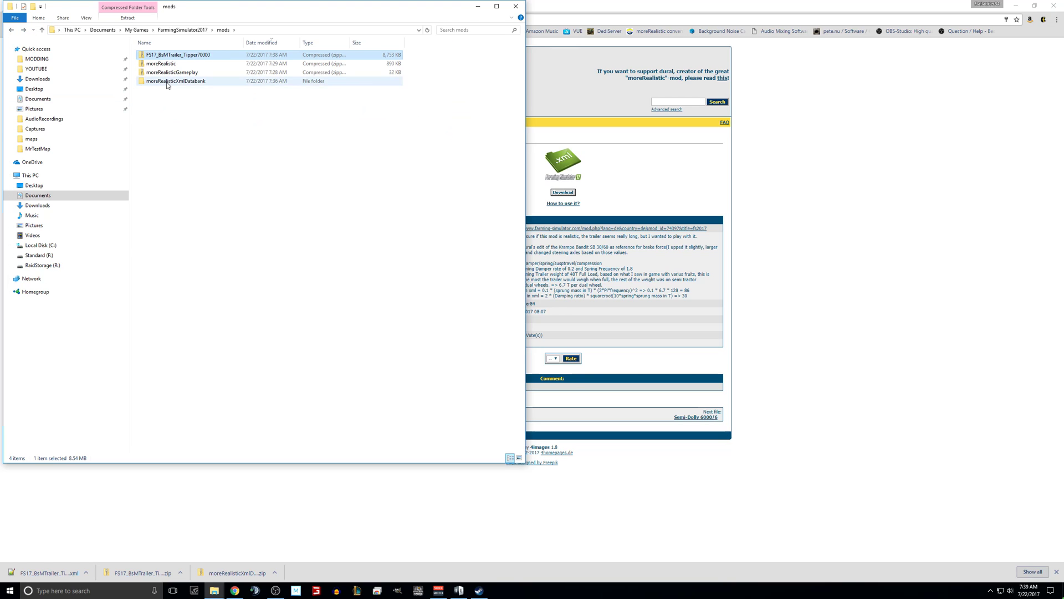
double_click(166, 82)
double_click(172, 57)
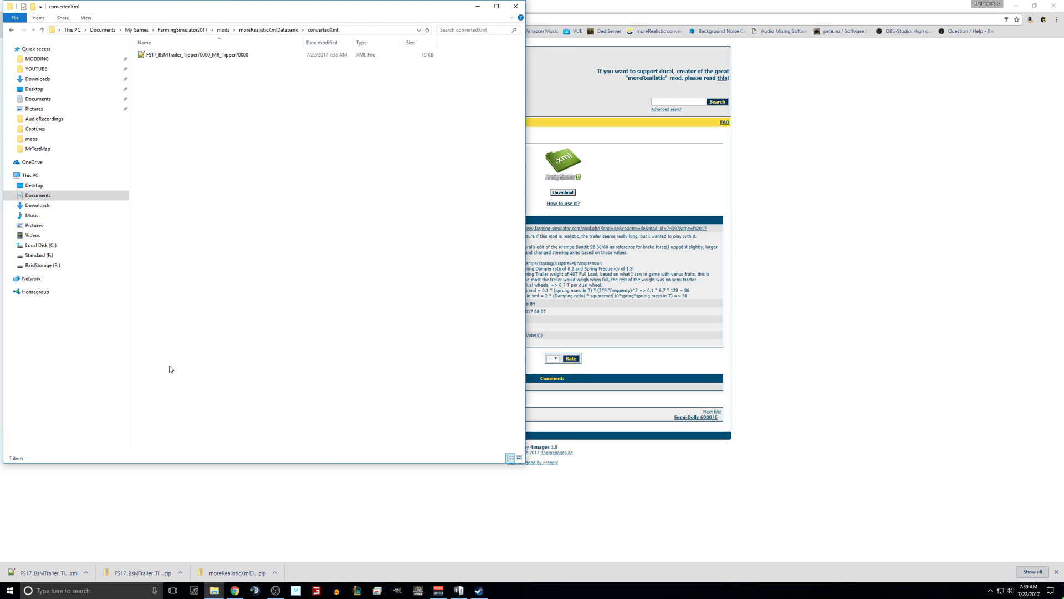
left_click(242, 56)
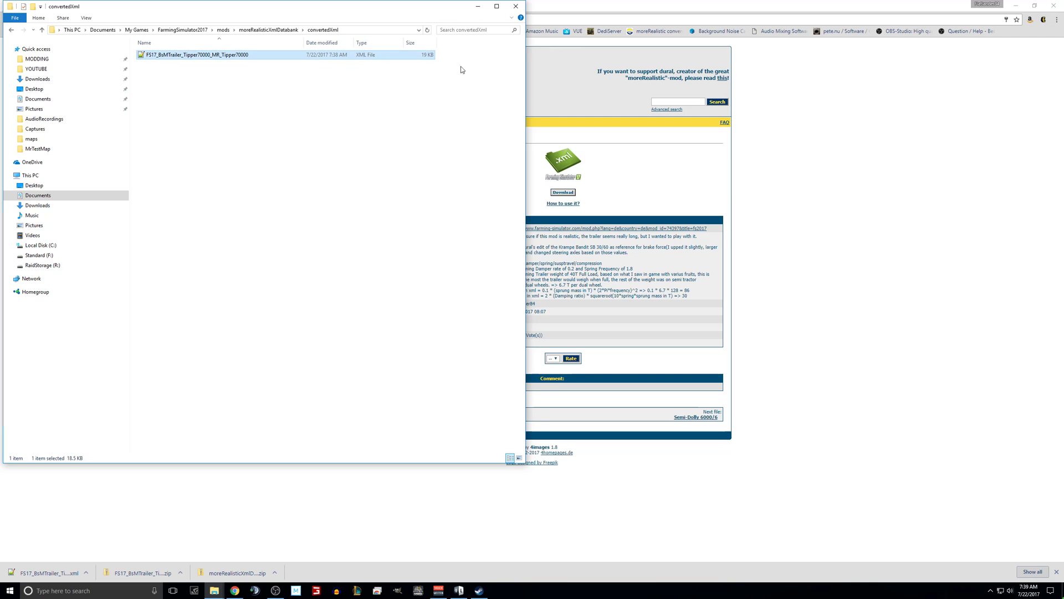
- Switch to Chrome, open Joskin Q-BIG Liner 32000TRS in the database's Trailers category, and download the original mod from its linked ModHub page
left_click(732, 206)
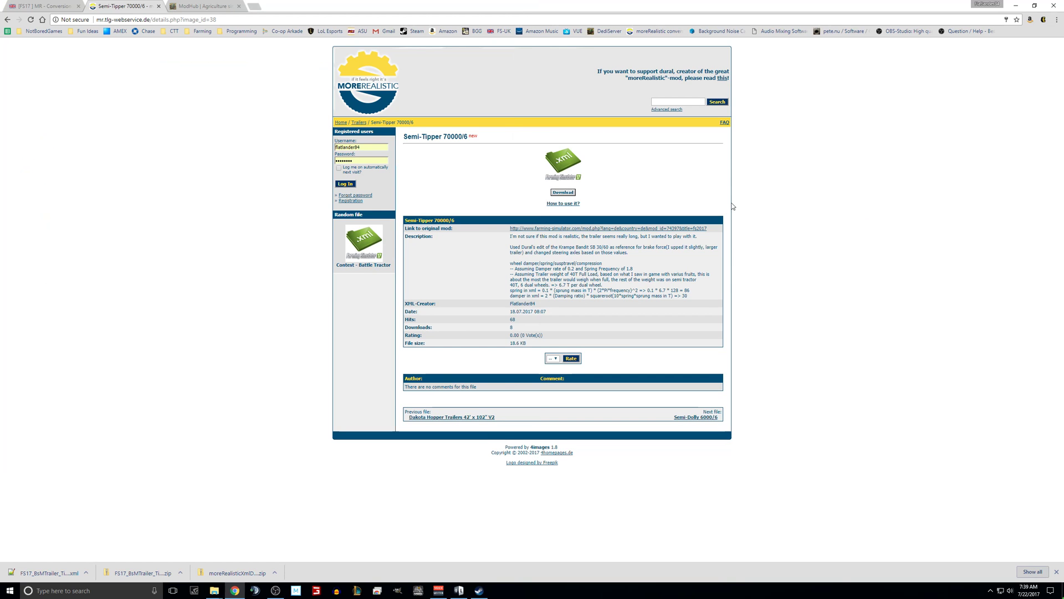
left_click(358, 123)
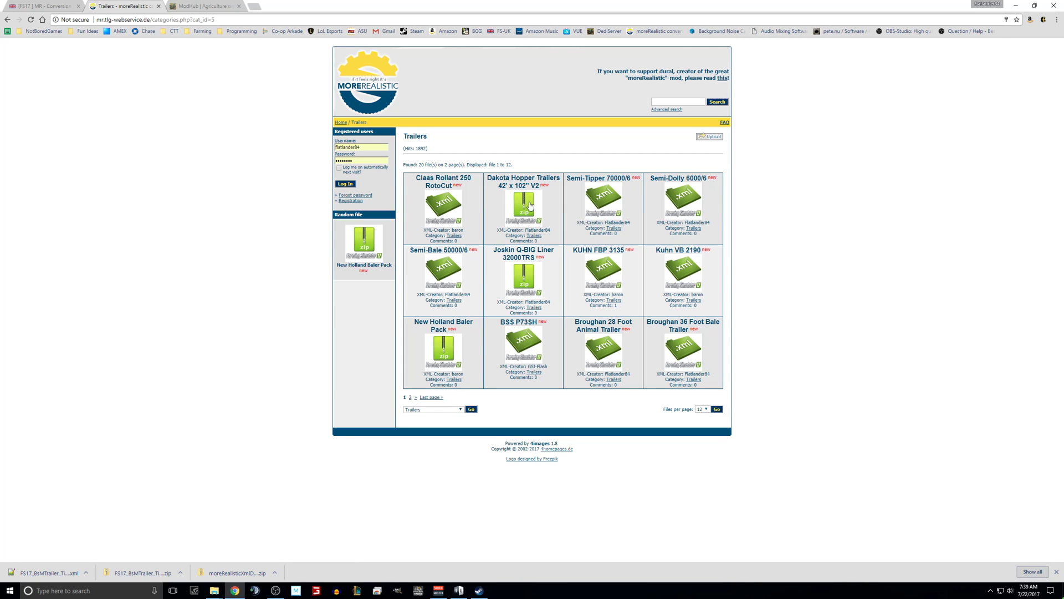
left_click(532, 283)
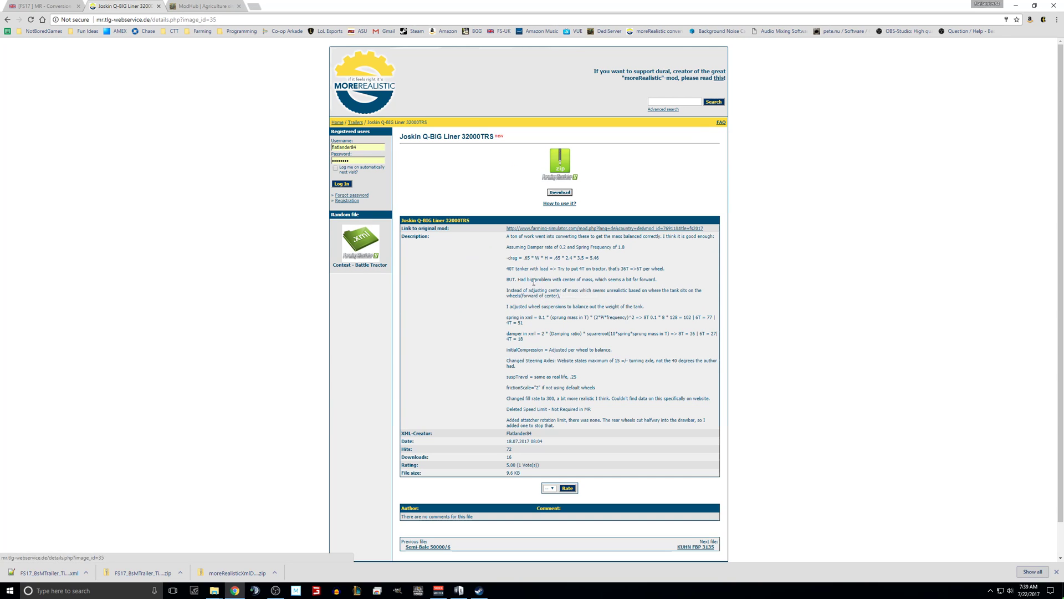
left_click(571, 229)
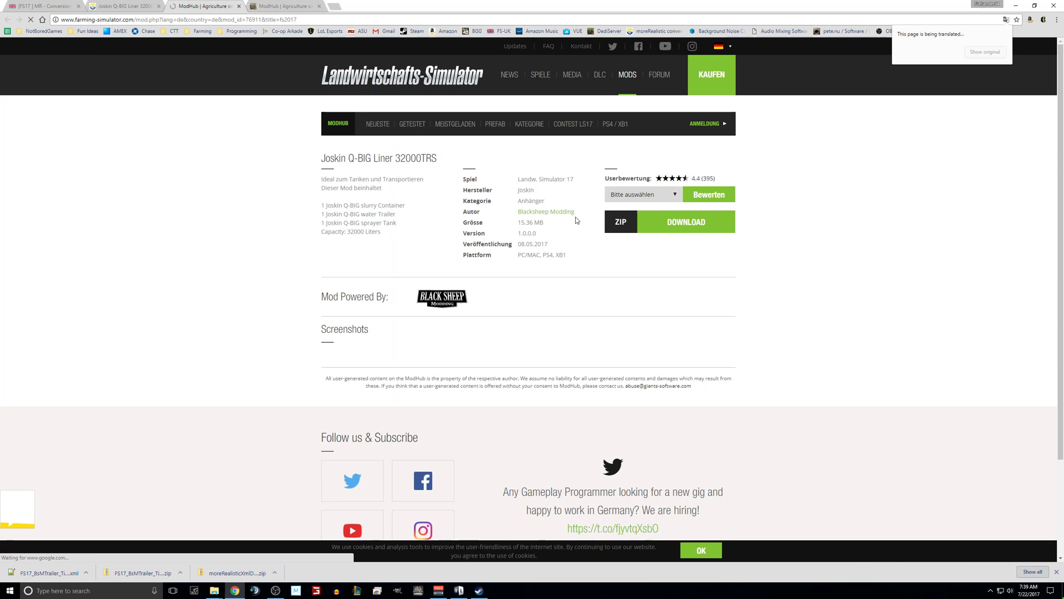
left_click_drag(398, 225, 314, 206)
left_click(678, 225)
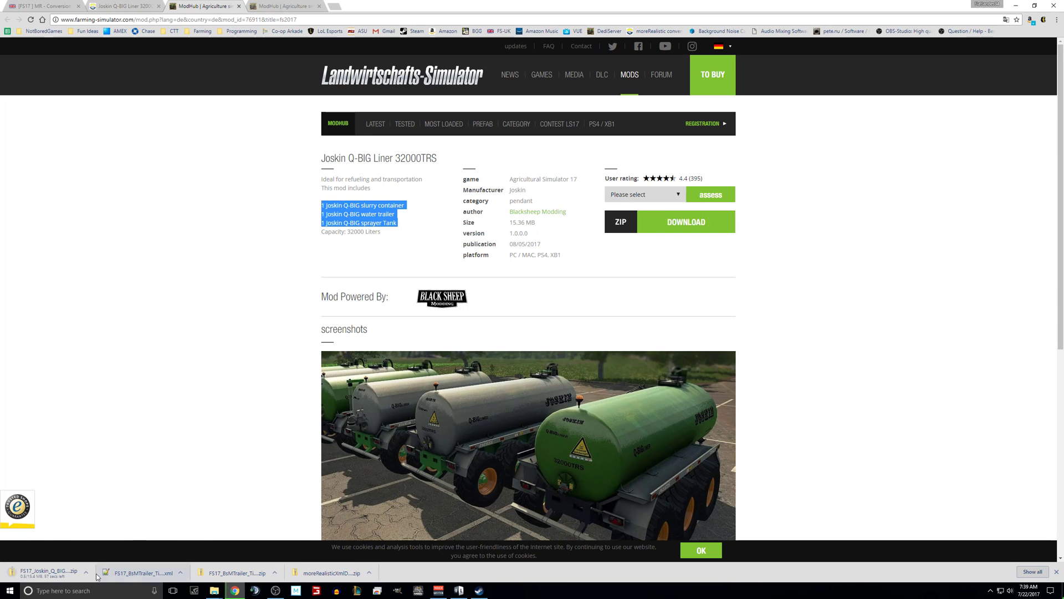
- Check the unfinished Joskin mod download in the Downloads folder and return to the browser
left_click(86, 572)
left_click(103, 546)
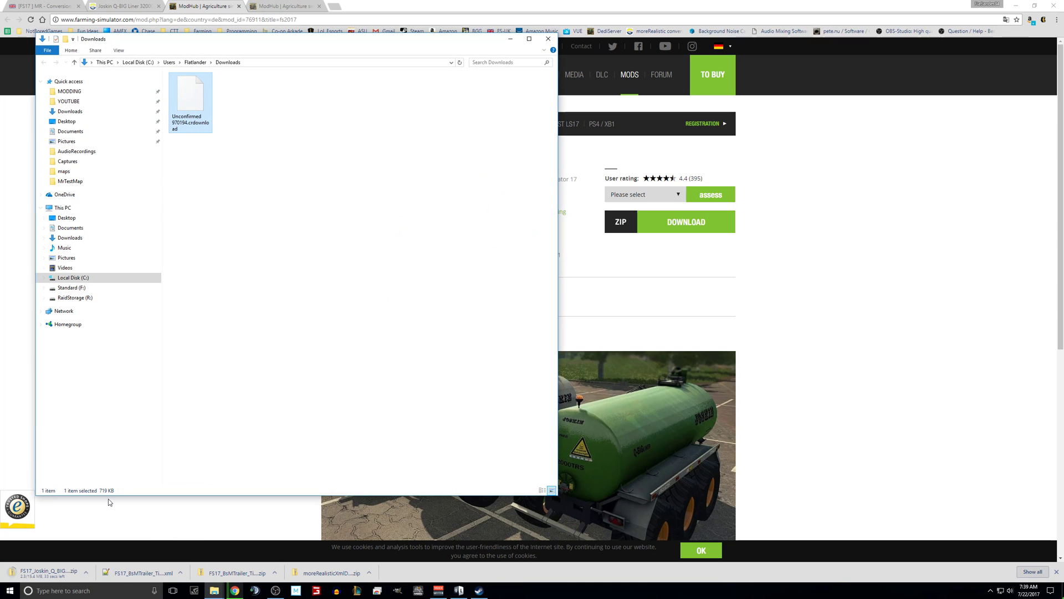
left_click(948, 261)
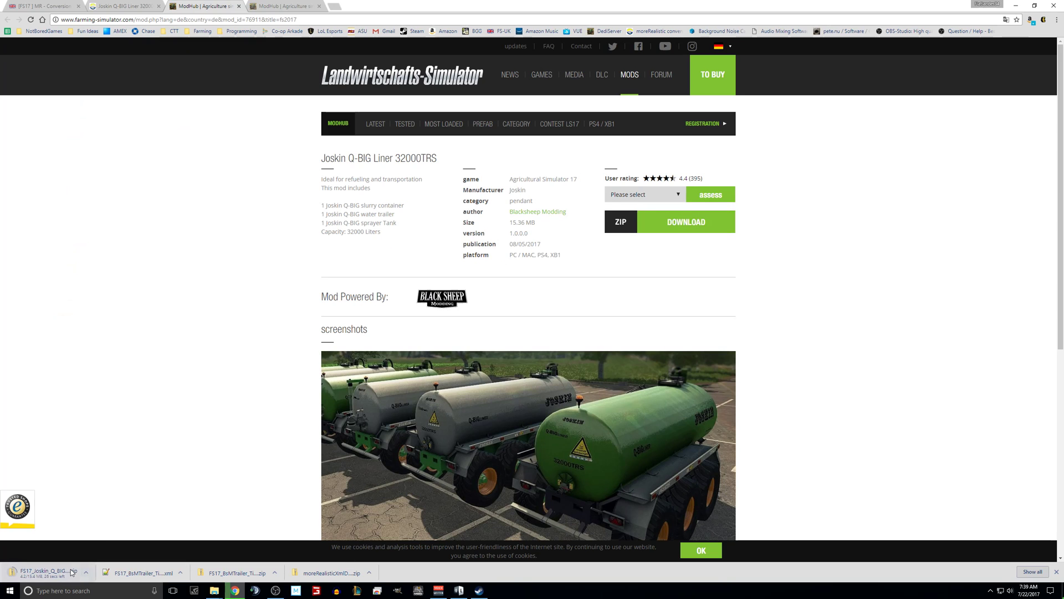
- Download the converted XML package UnzipMe.zip from the Joskin Q-BIG Liner 32000TRS database page and locate it in the Downloads folder
left_click(119, 6)
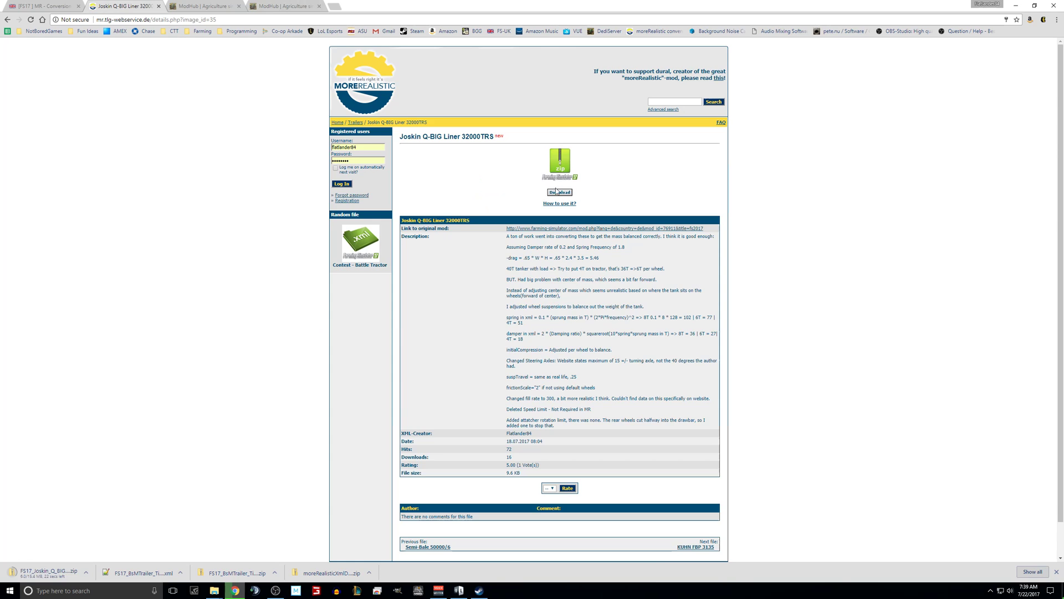
left_click(561, 169)
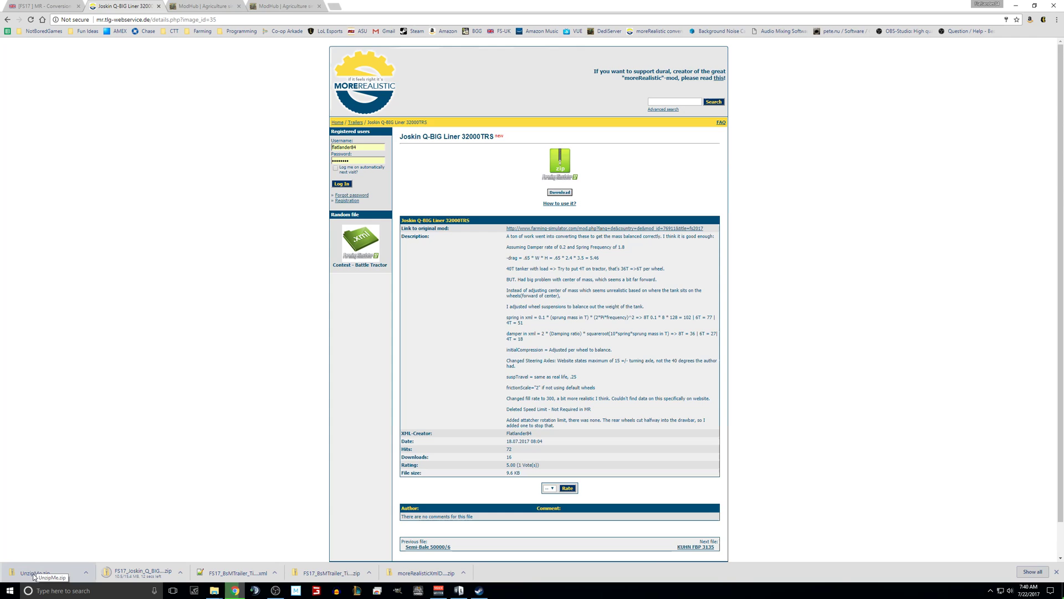
left_click(86, 572)
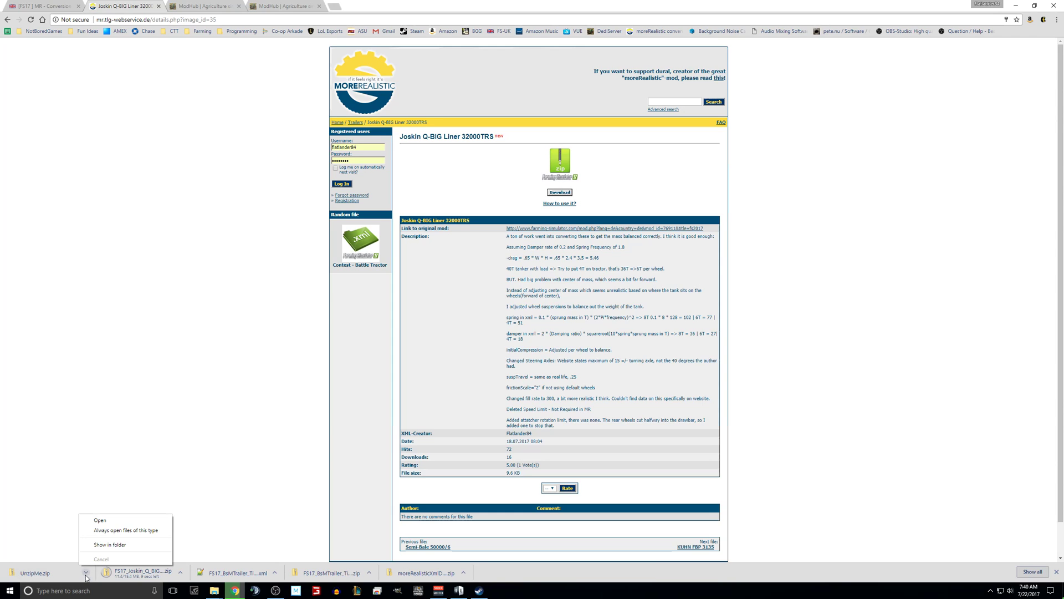
left_click(111, 545)
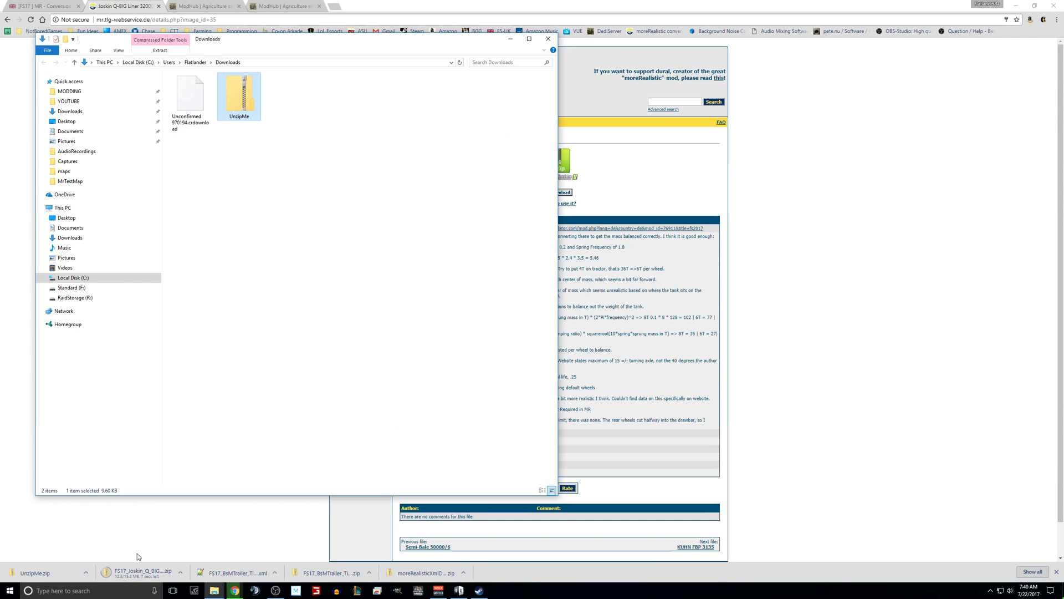
left_click(650, 188)
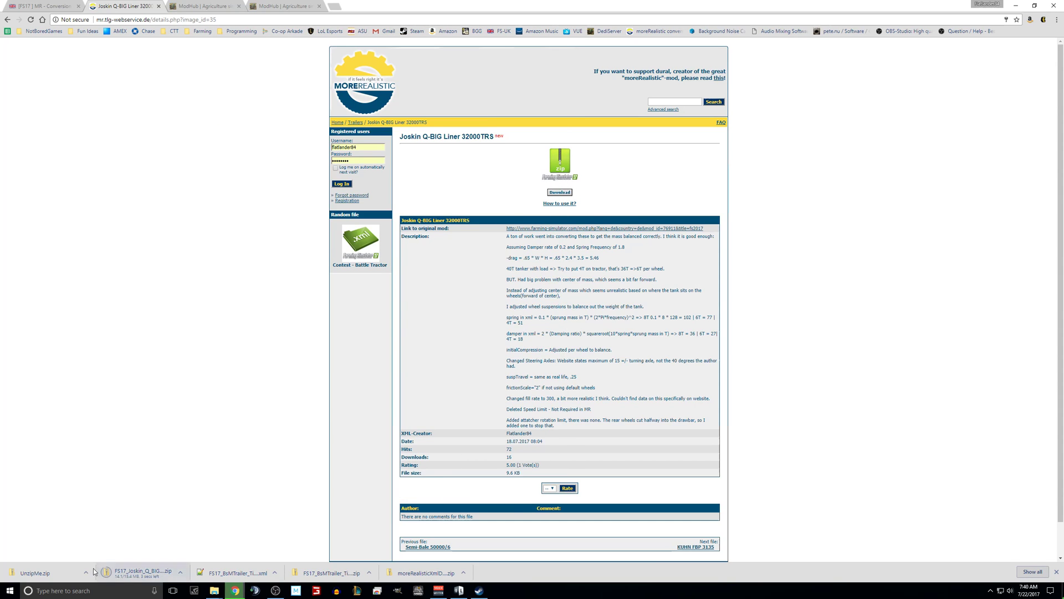
- Extract the UnzipMe archive in Downloads to its default UnzipMe folder
mouse_move(215, 591)
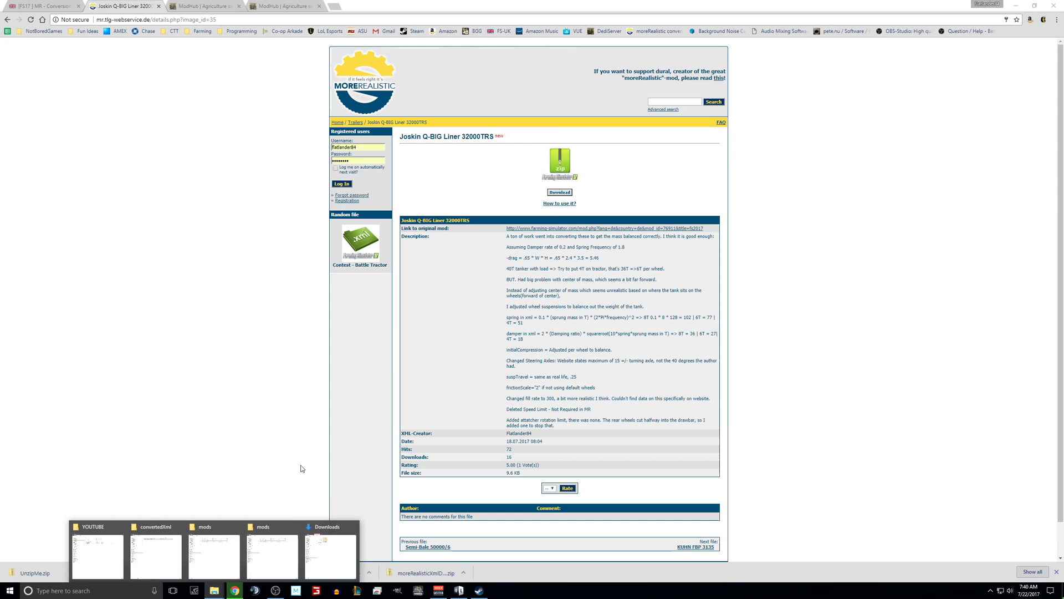
left_click(302, 542)
right_click(251, 88)
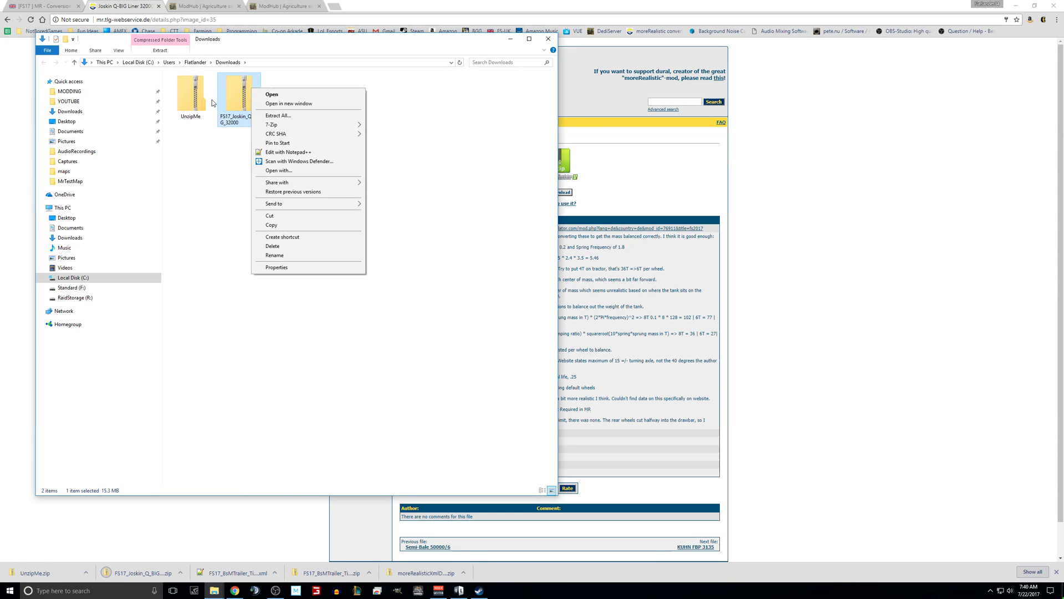
left_click(206, 97)
right_click(206, 97)
left_click(233, 127)
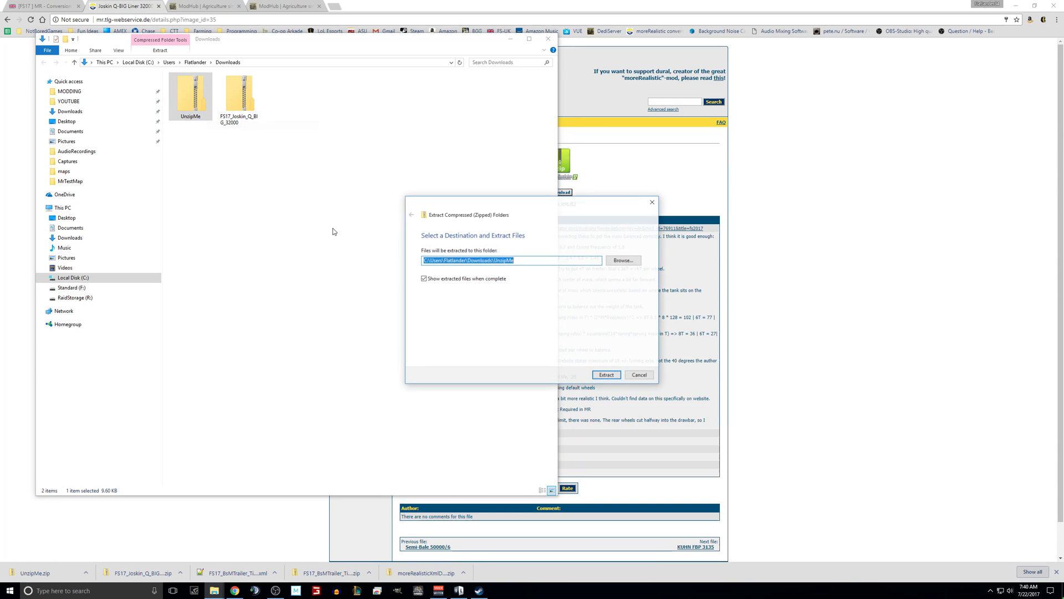
left_click(605, 376)
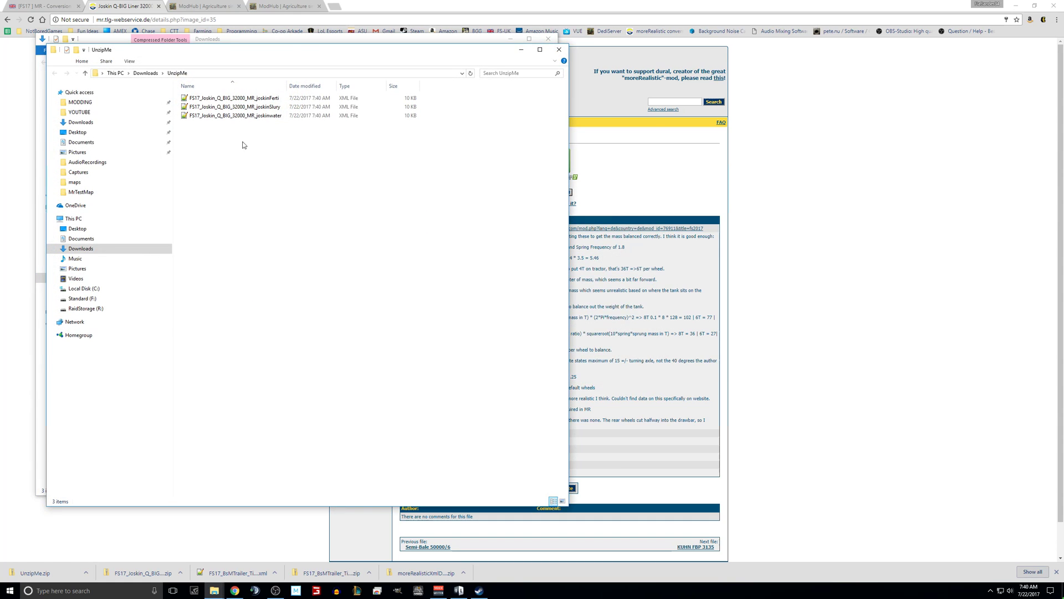
- Move the three extracted FS17_Joskin_Q_BIG_32000_MR XML files into the convertedXml subfolder of moreRealisticXmlDatabank in mods
left_click_drag(277, 177, 267, 119)
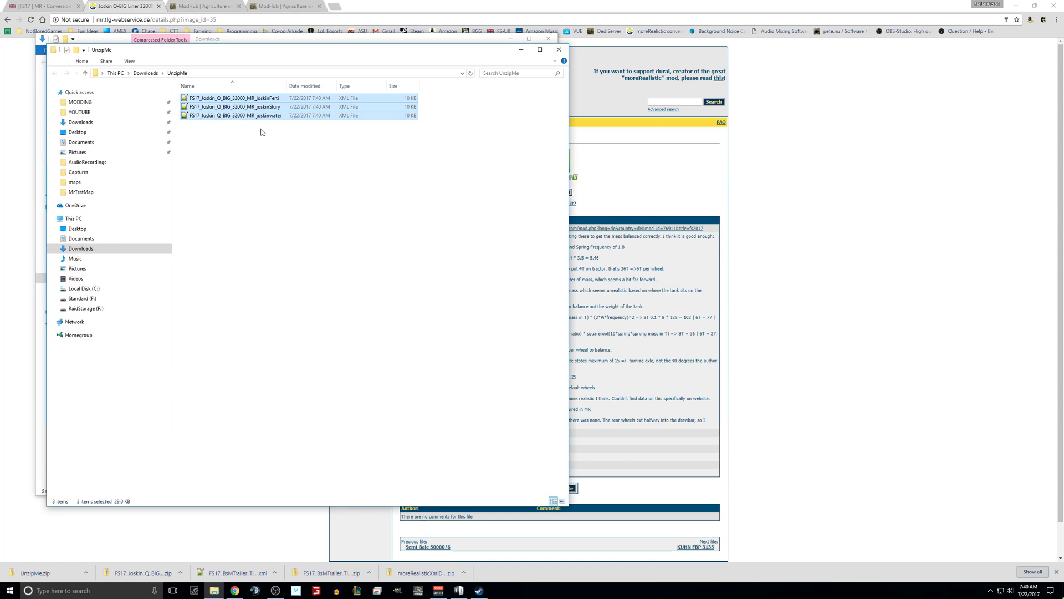
left_click(147, 73)
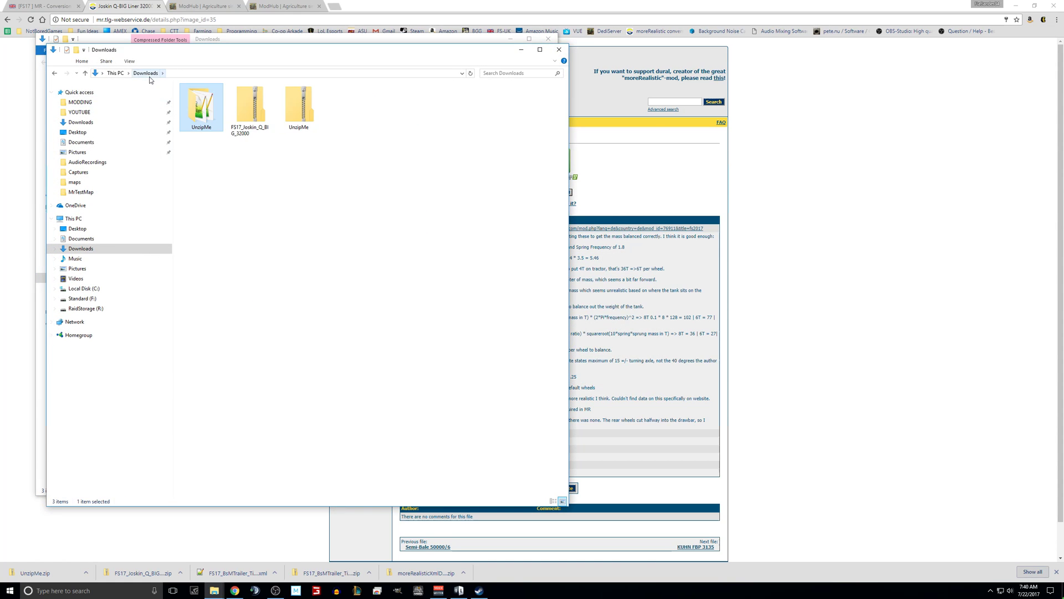
left_click(110, 103)
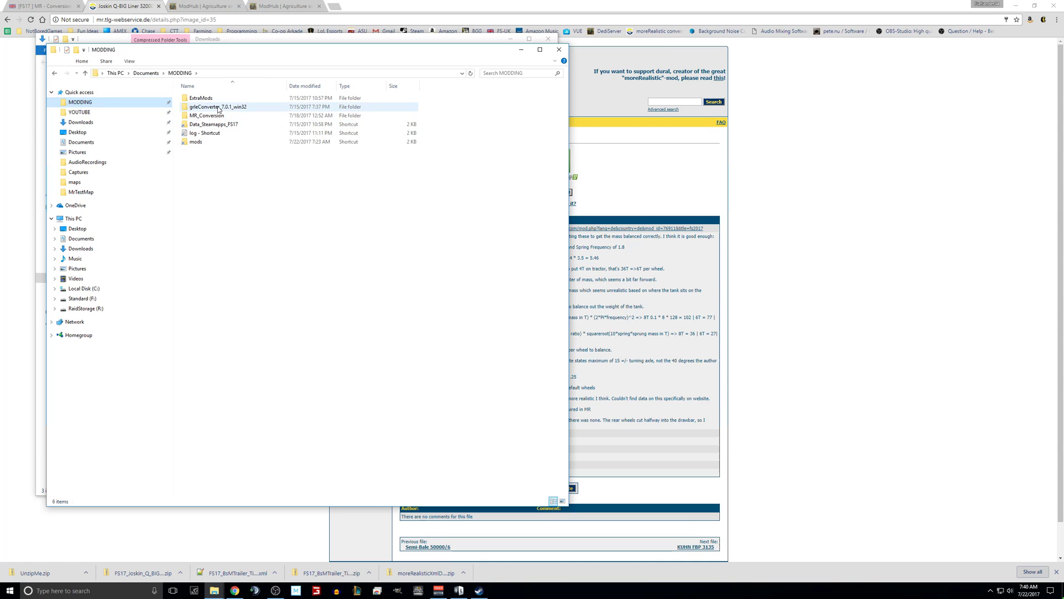
double_click(218, 141)
double_click(221, 124)
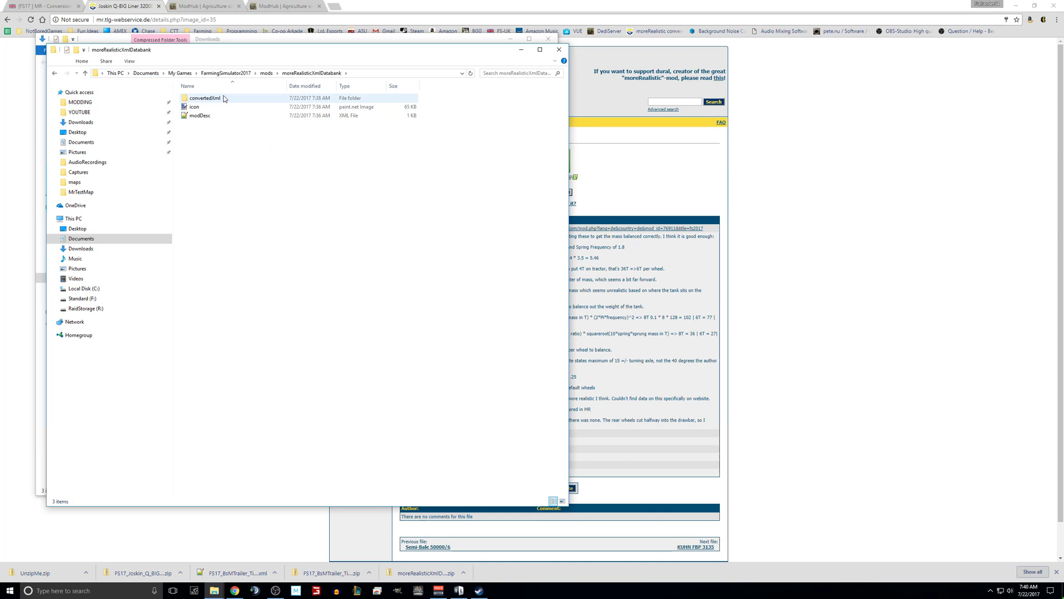
double_click(223, 98)
right_click(289, 235)
left_click(111, 205)
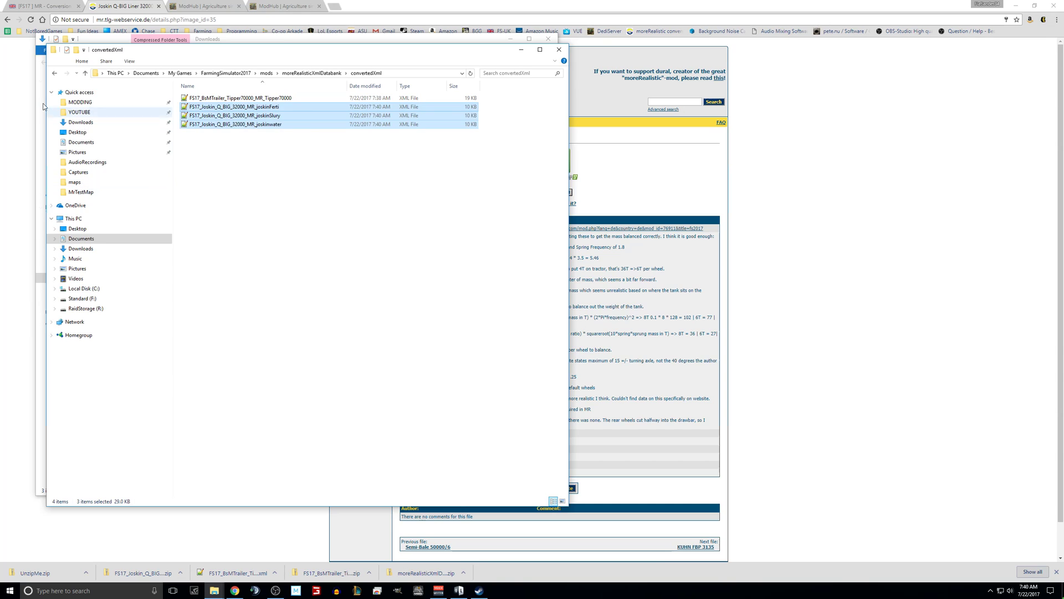
- Move the original FS17_Joskin_Q_BIG_32000 zip from Downloads into the Farming Simulator 2017 mods folder
left_click(80, 122)
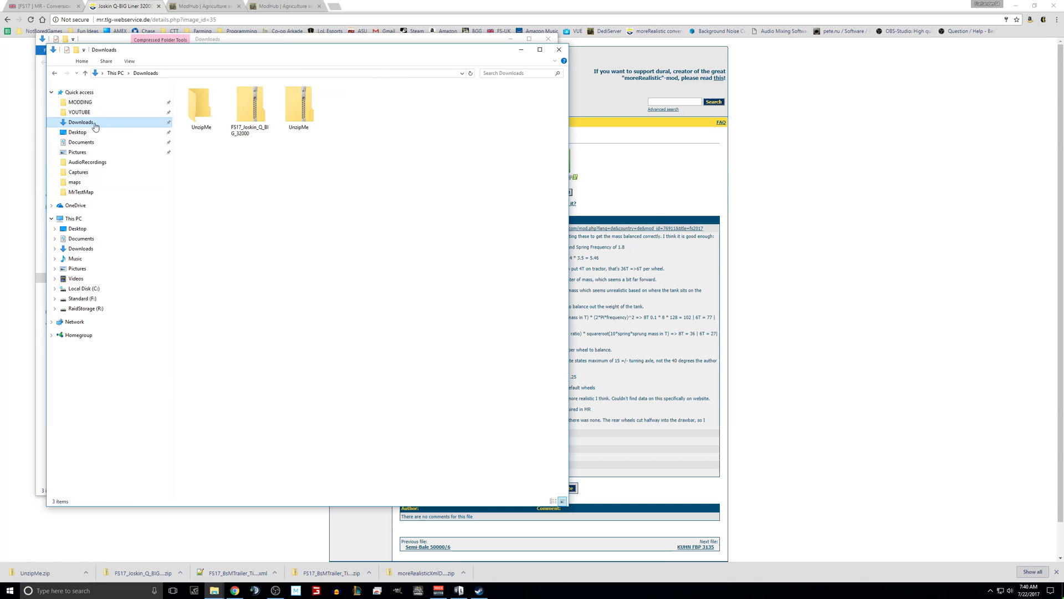
left_click(262, 113)
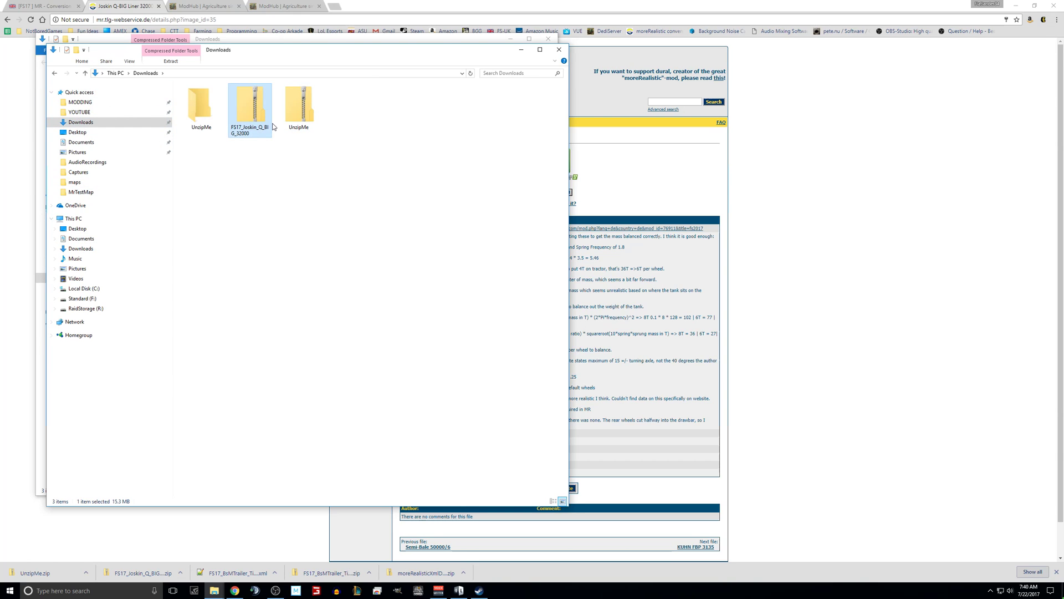
left_click(81, 102)
right_click(295, 201)
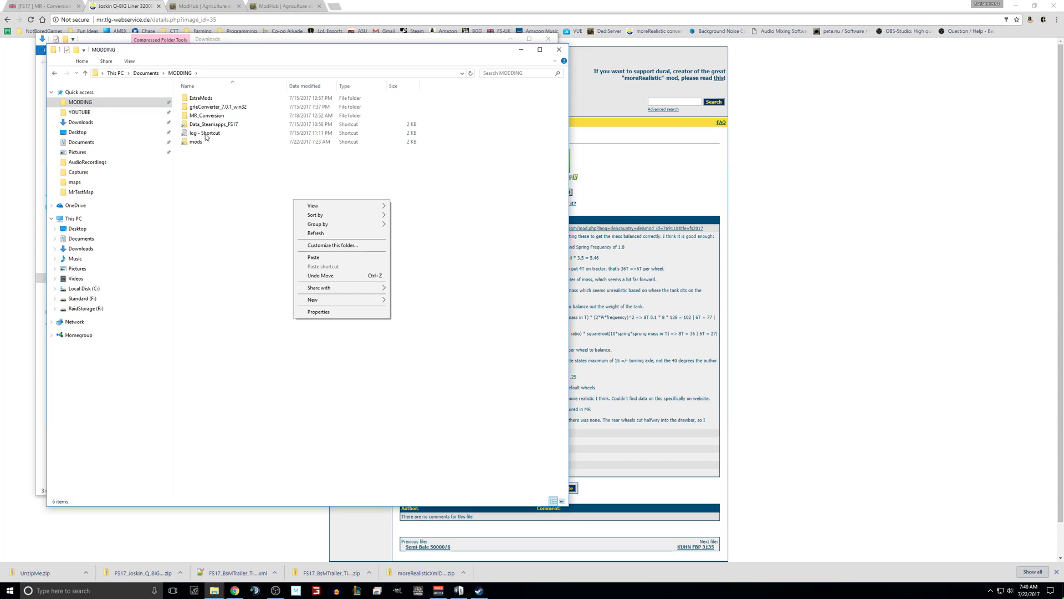
left_click(208, 141)
double_click(208, 141)
right_click(255, 214)
left_click(285, 271)
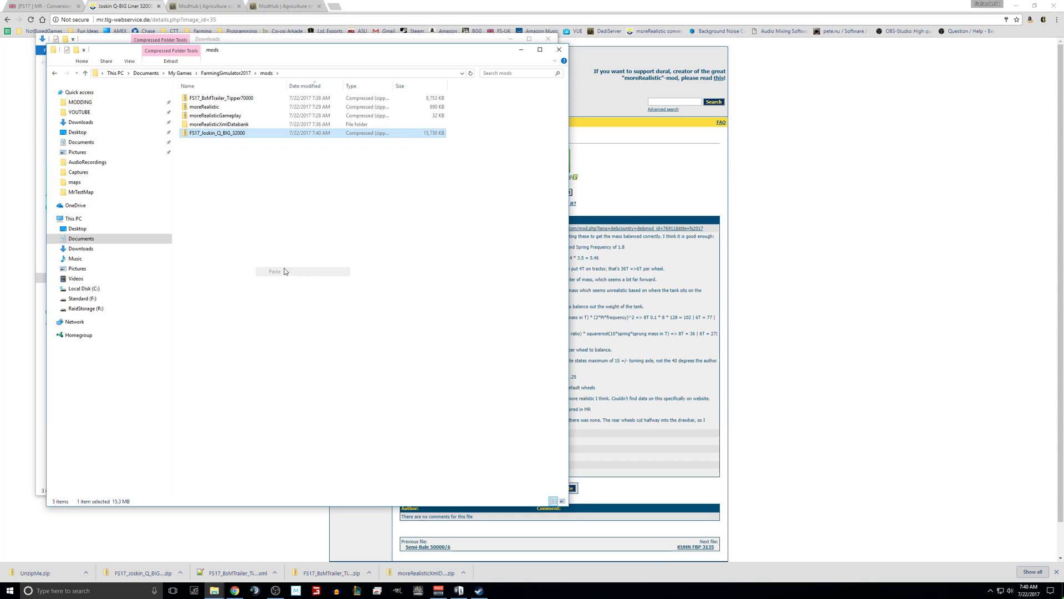
- Check the Joskin zip in mods and its XML files in moreRealisticXmlDatabank's convertedXml folder, and return to Chrome
left_click(243, 137)
left_click(269, 138)
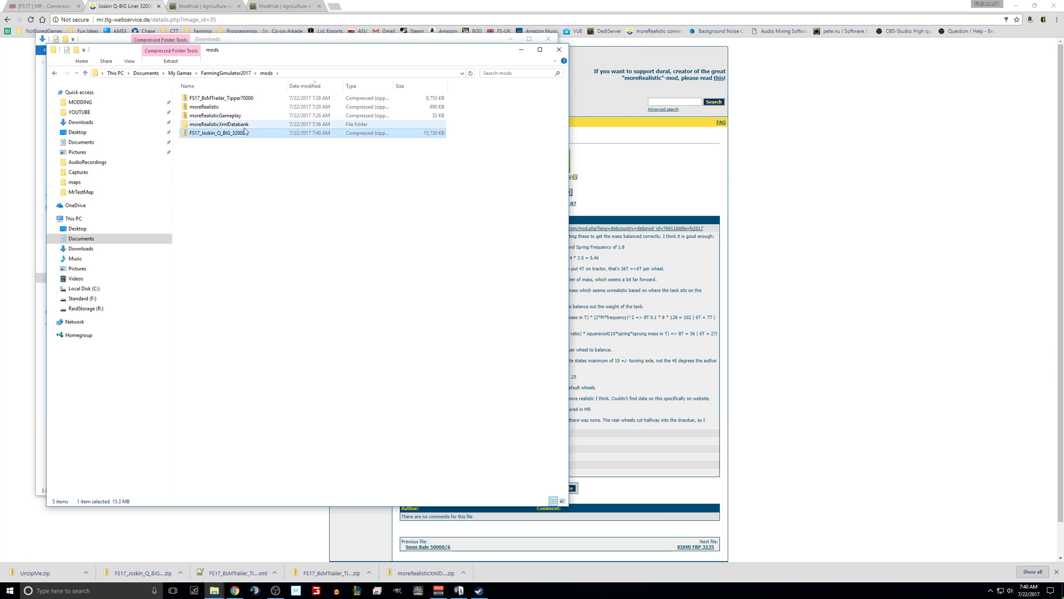
double_click(224, 124)
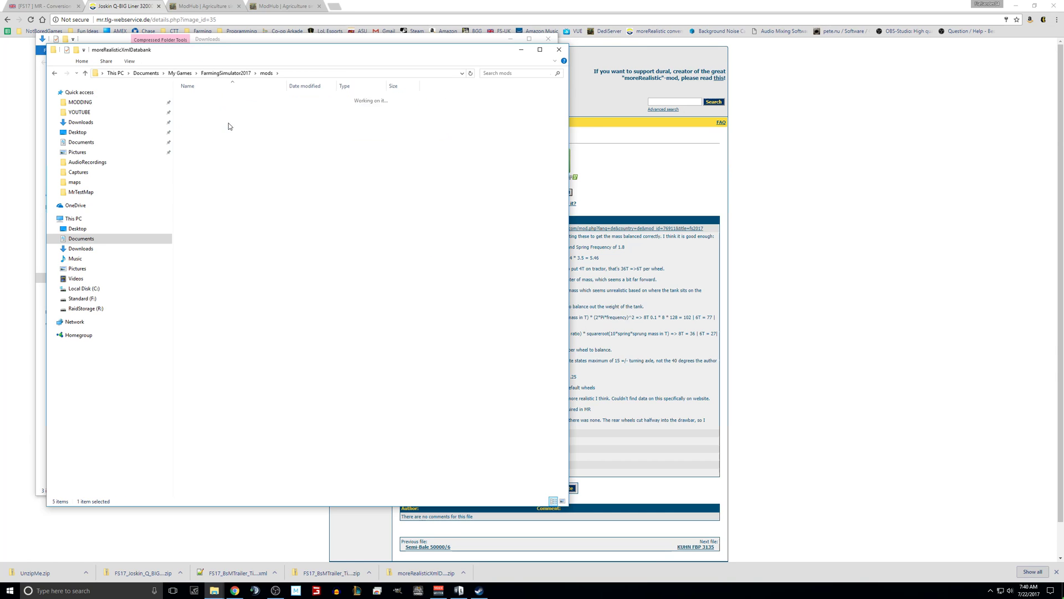
left_click(228, 97)
double_click(228, 98)
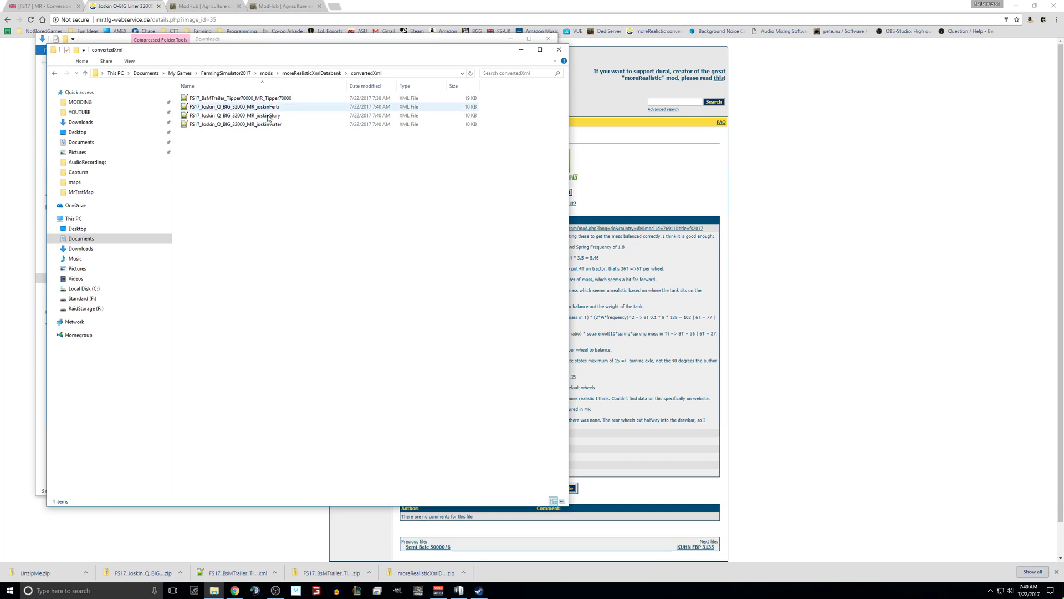
left_click(639, 169)
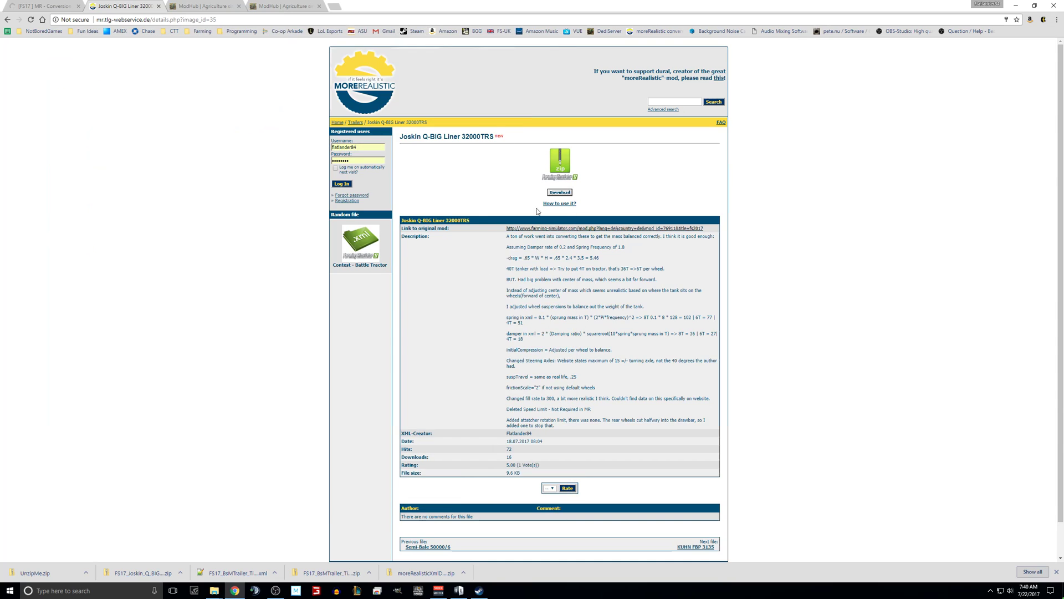
- On the FS-UK forum, go to the More Realistic Mod board and open page 8 of the [FS17] MR - Support thread
mouse_move(235, 590)
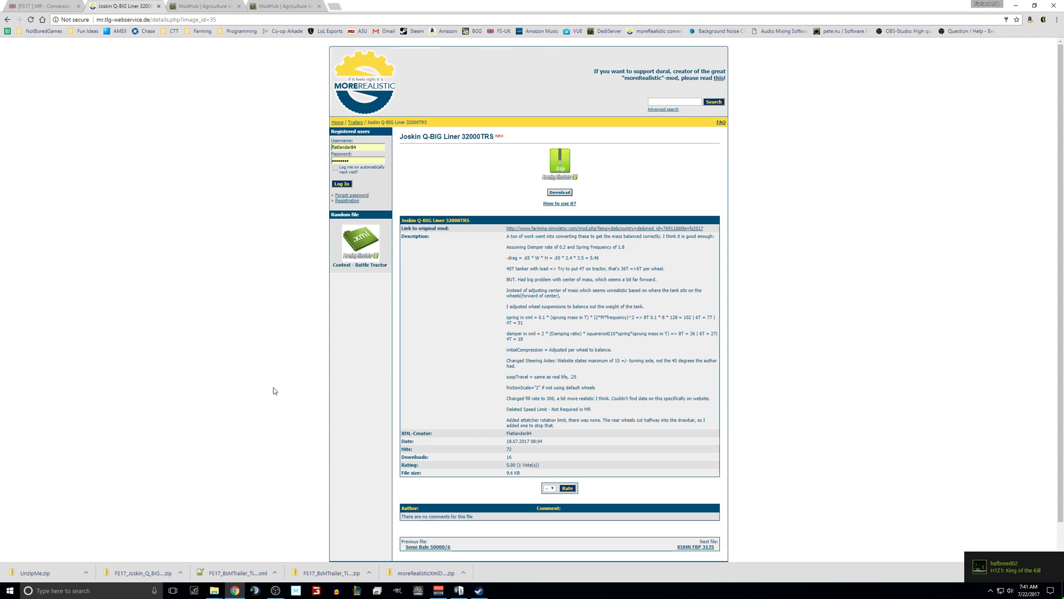
left_click(59, 8)
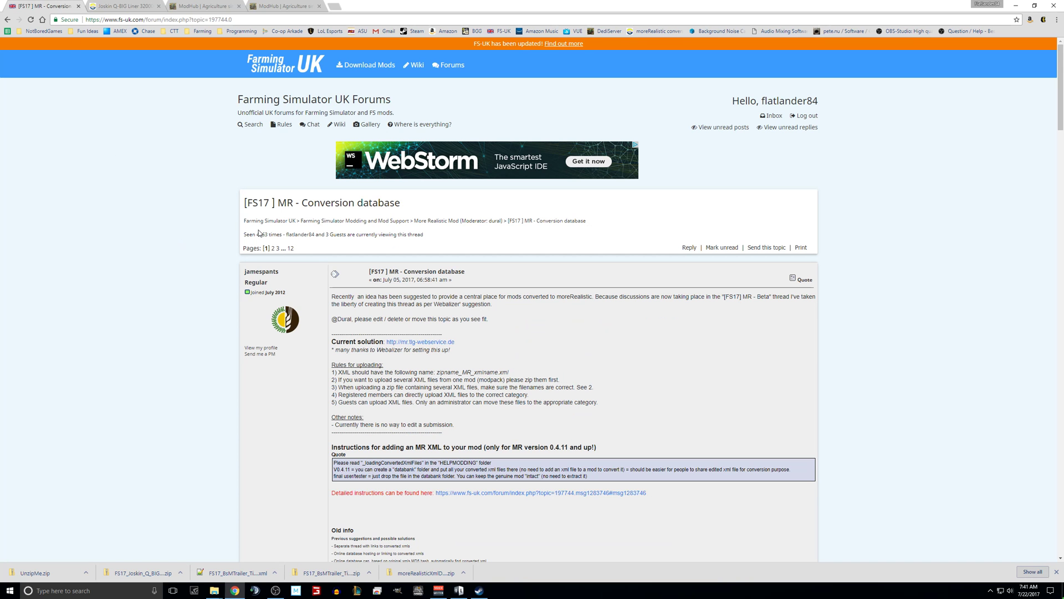
left_click(449, 222)
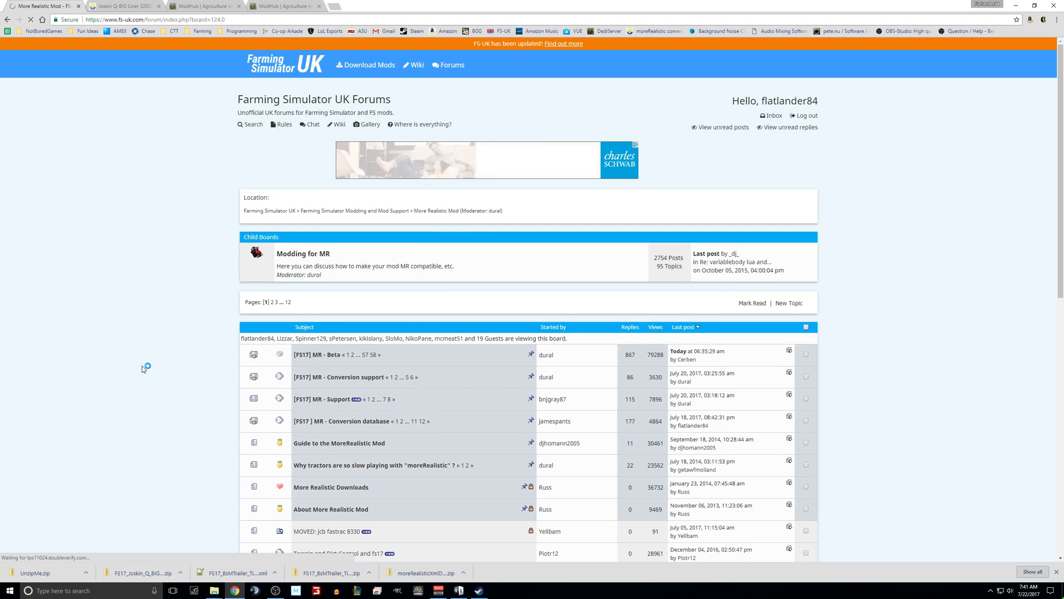
scroll(143, 369, "down", 1)
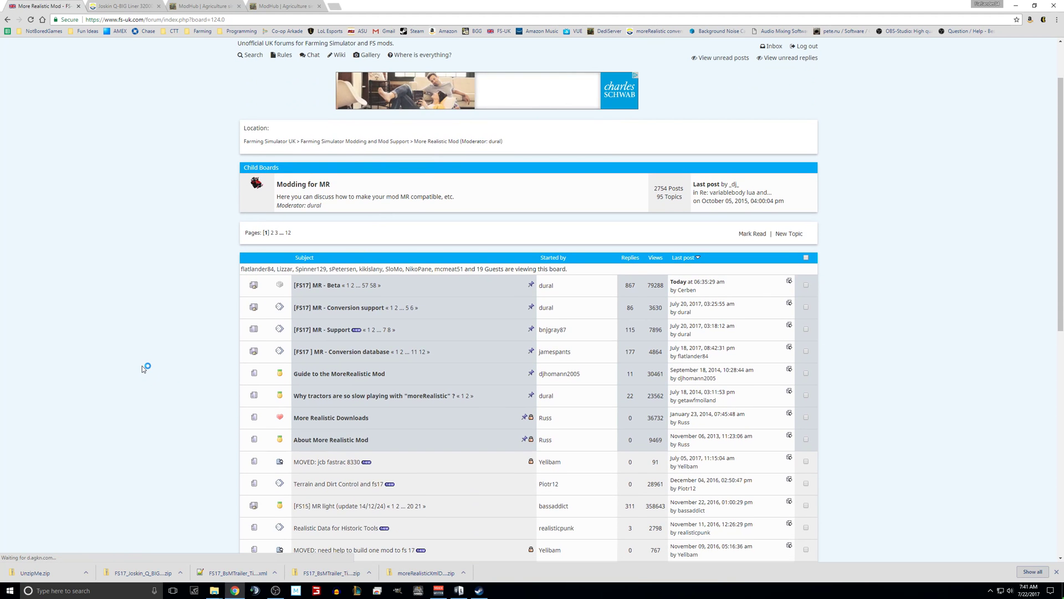
left_click(326, 330)
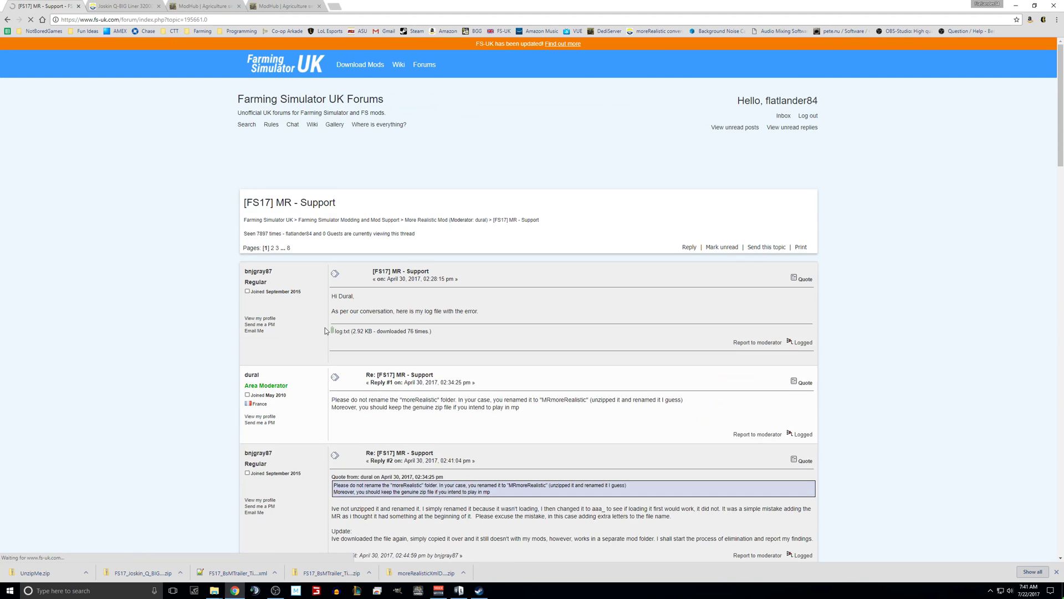
left_click(289, 250)
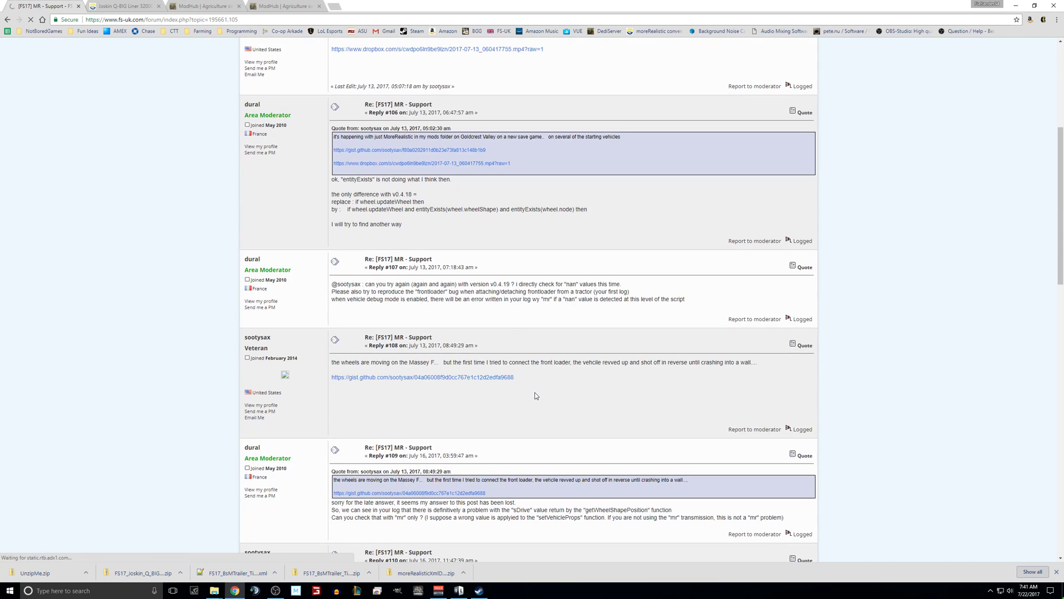
- Read through the replies on the MR - Support thread's last page and return to its first post
scroll(536, 395, "down", 20)
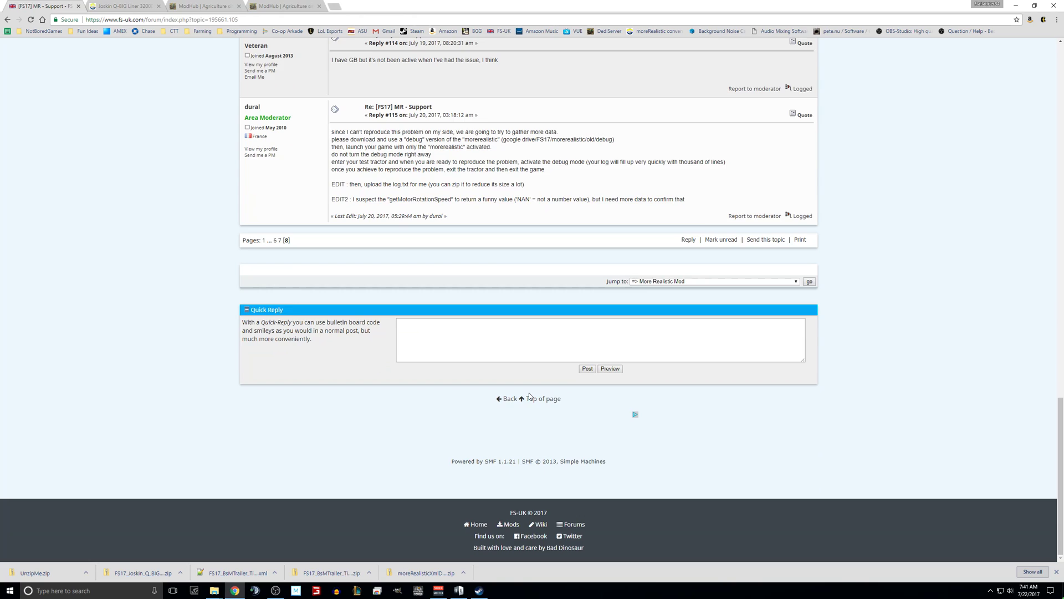
scroll(529, 395, "up", 10)
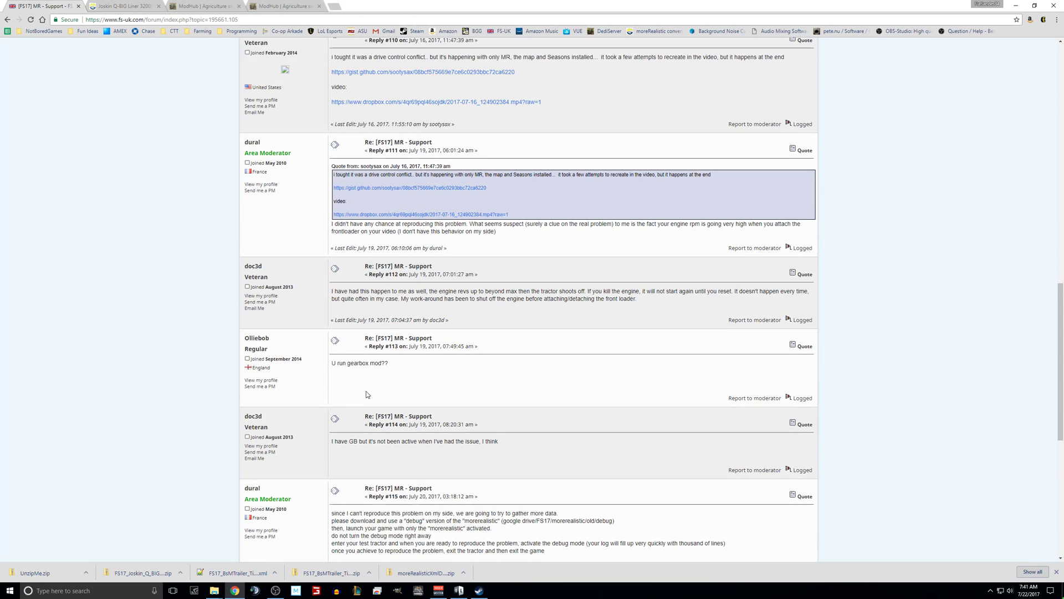
scroll(366, 391, "down", 7)
scroll(268, 355, "up", 6)
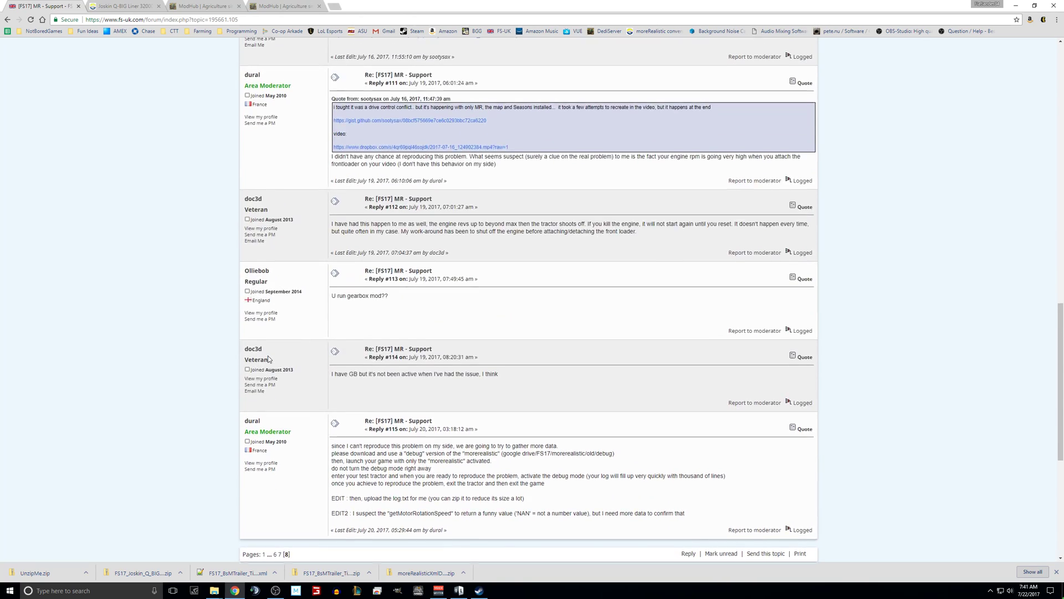
scroll(267, 355, "up", 20)
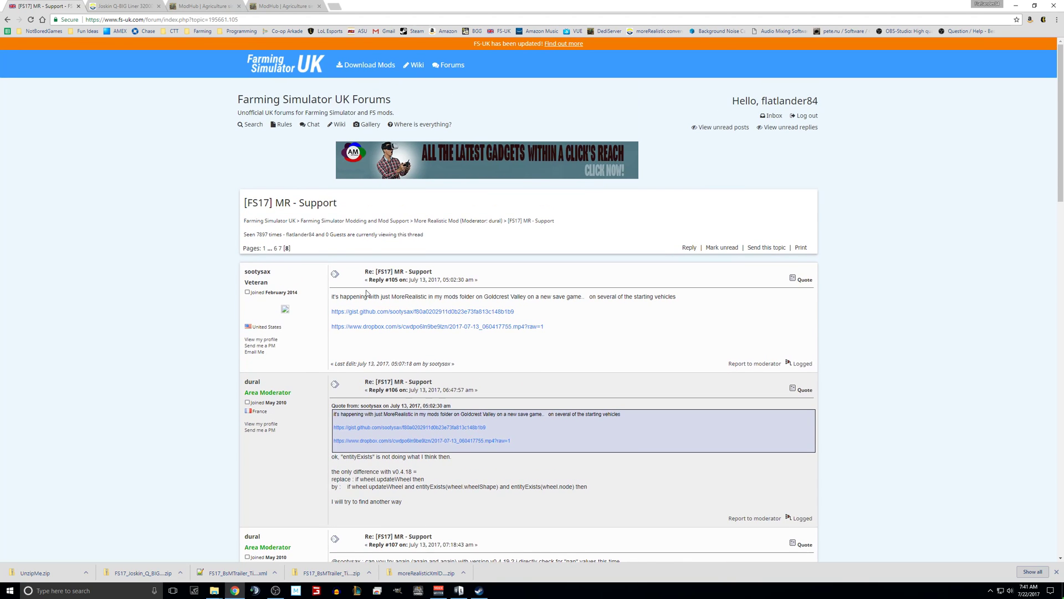
left_click_drag(448, 271, 332, 273)
left_click(187, 381)
- Return to the moreRealistic conversion database and open the page on supporting the mod's creator
left_click(118, 5)
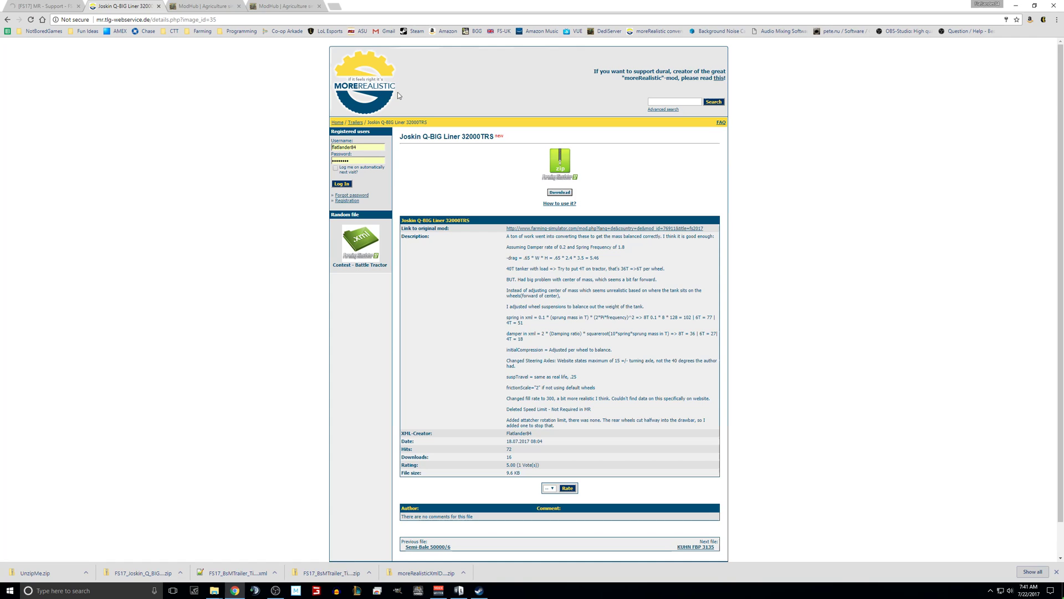
left_click(719, 78)
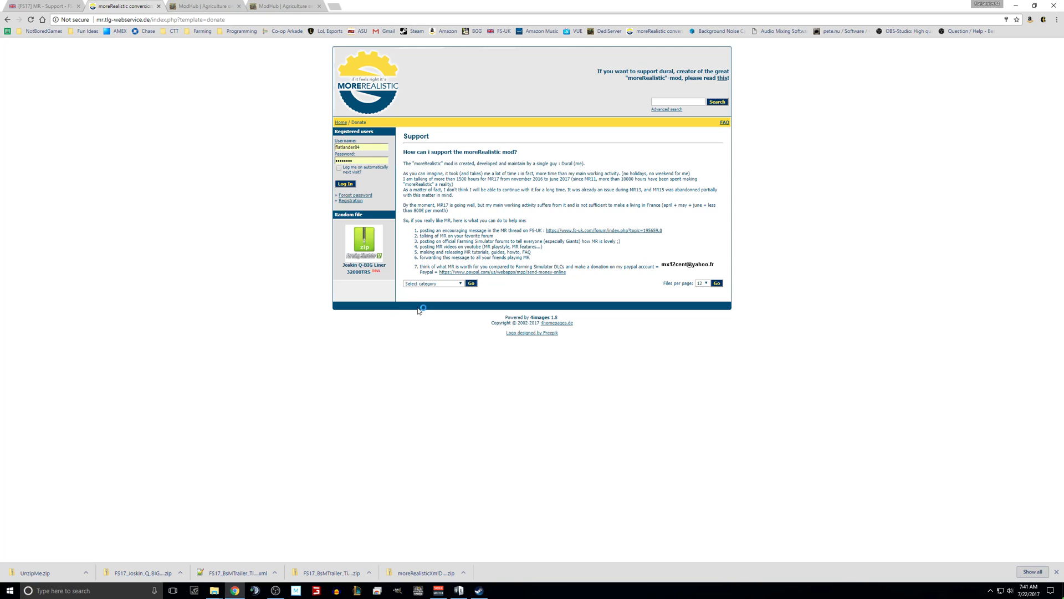